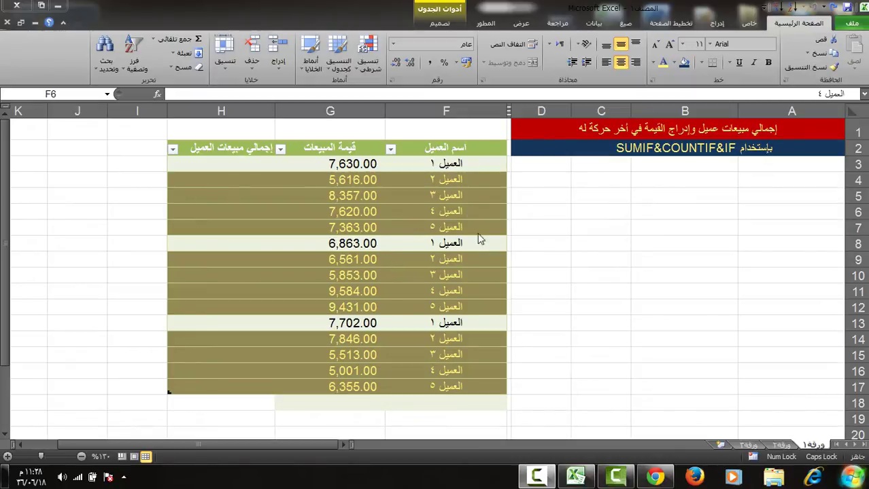
Start a SUMIF formula in H3, correcting the mistyped Arabic characters to English
left_click(227, 180)
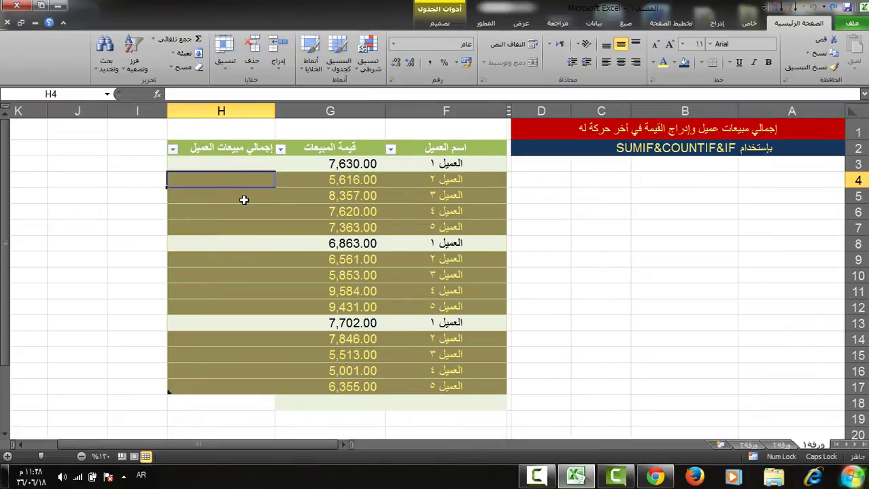
key("Up")
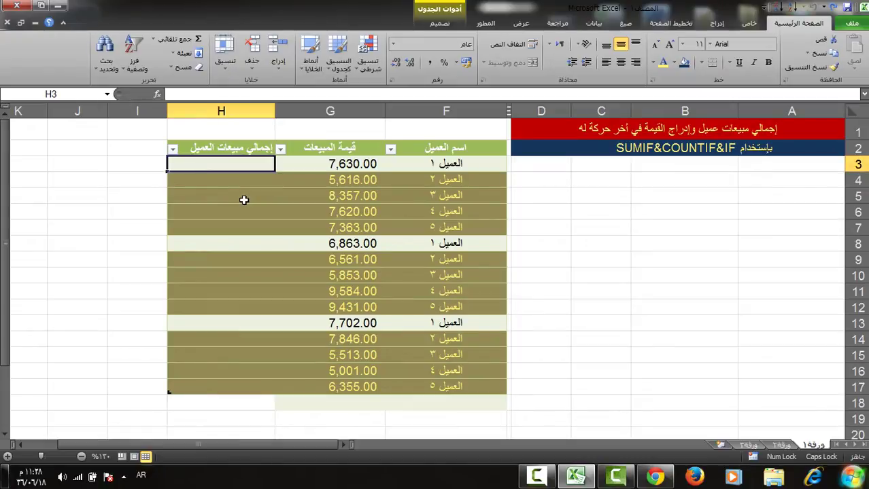
type("=سعة")
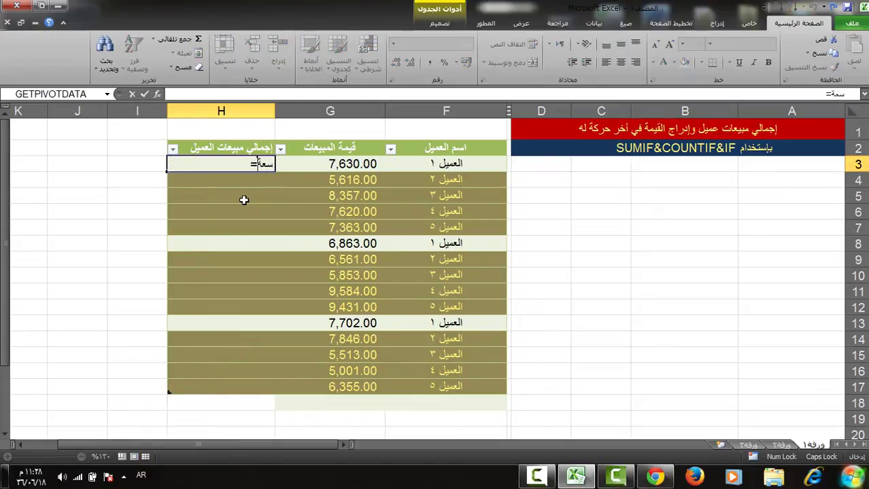
key("BackSpace")
key("BackSpace")
key("alt+shift")
type("S")
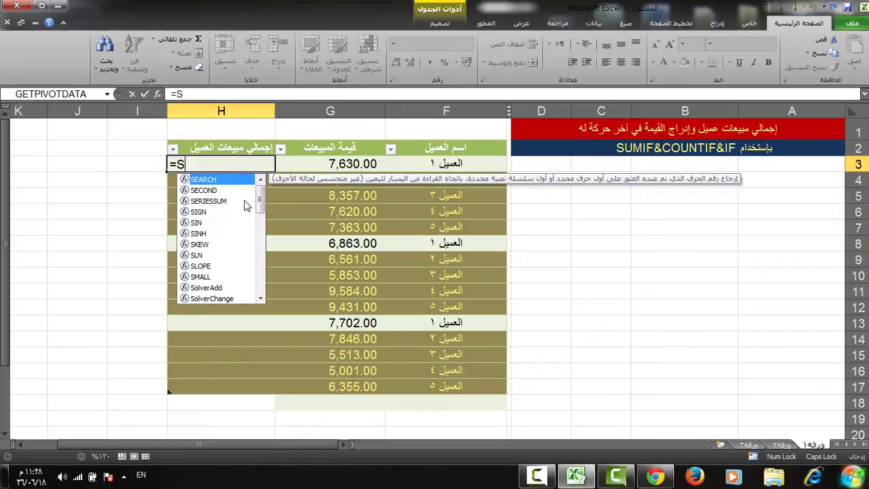
type("UMI")
key("Tab")
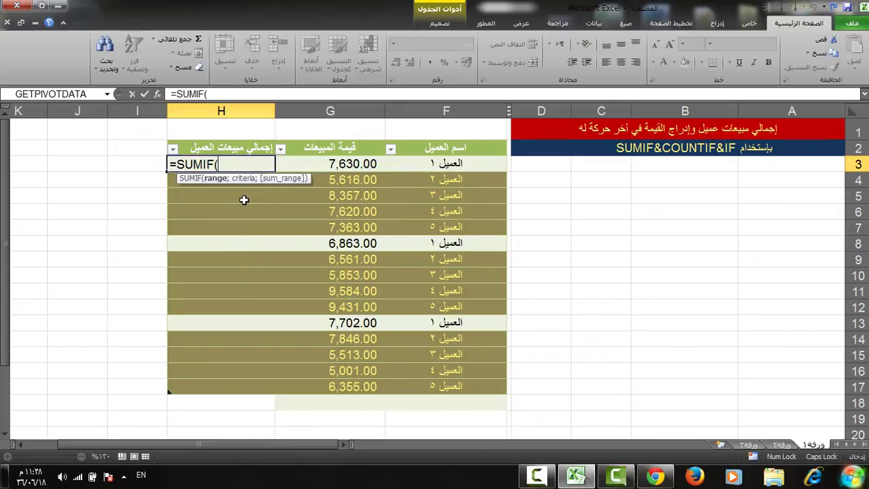
Use the absolute customer range $F$3:$F$17 with F3 as the SUMIF criterion
left_click(452, 166)
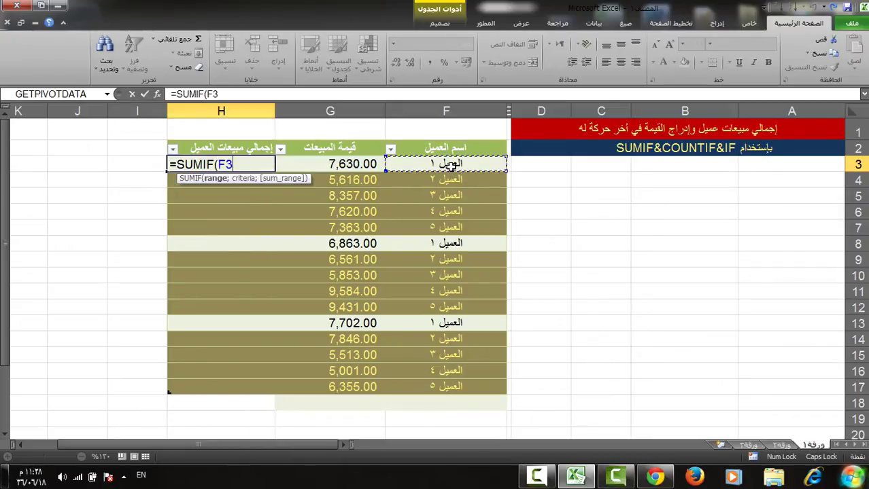
key("ctrl+shift+Down")
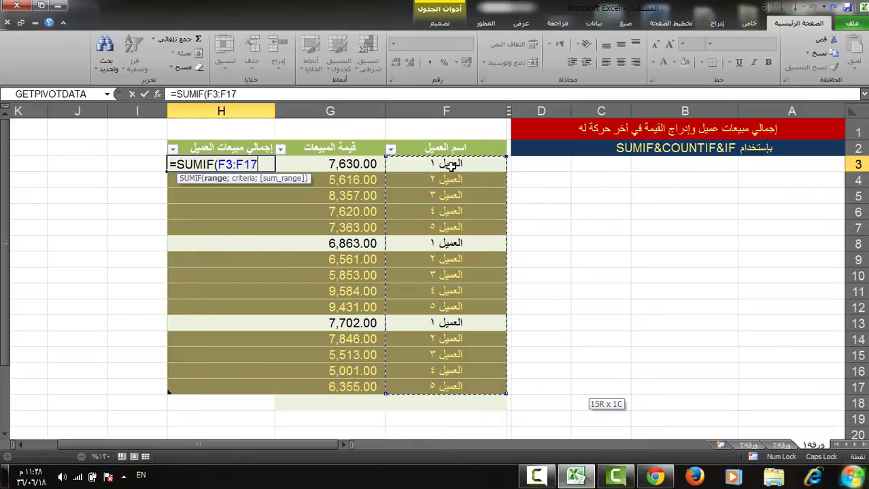
key("F4")
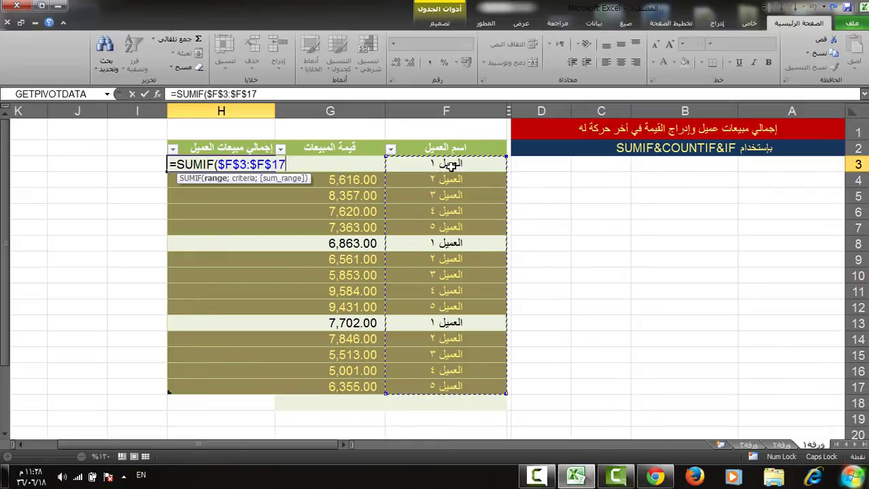
type(";")
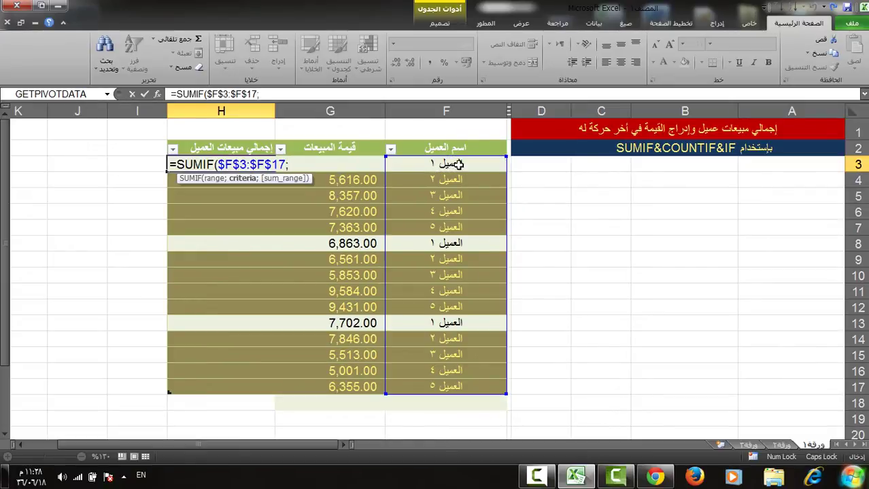
left_click(460, 164)
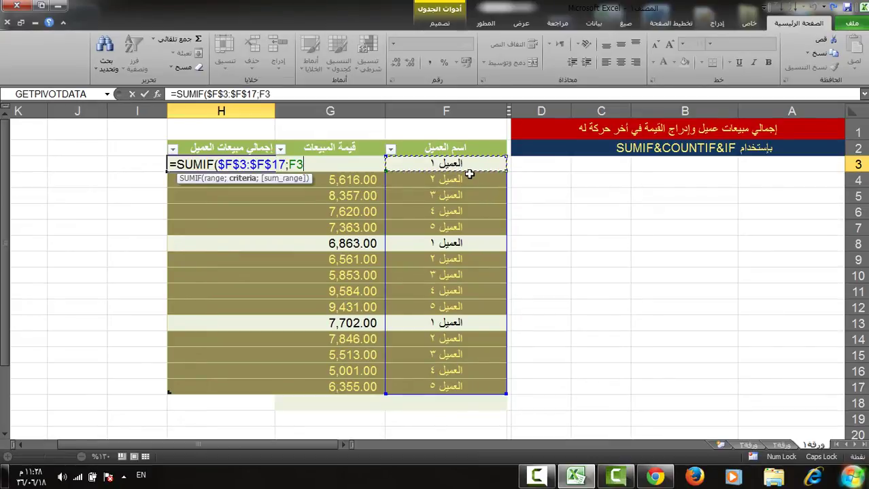
type(";")
Add the absolute sum range $G$3:$G$17 and fill the formula down, giving 22195 for customer 1
left_click(356, 217)
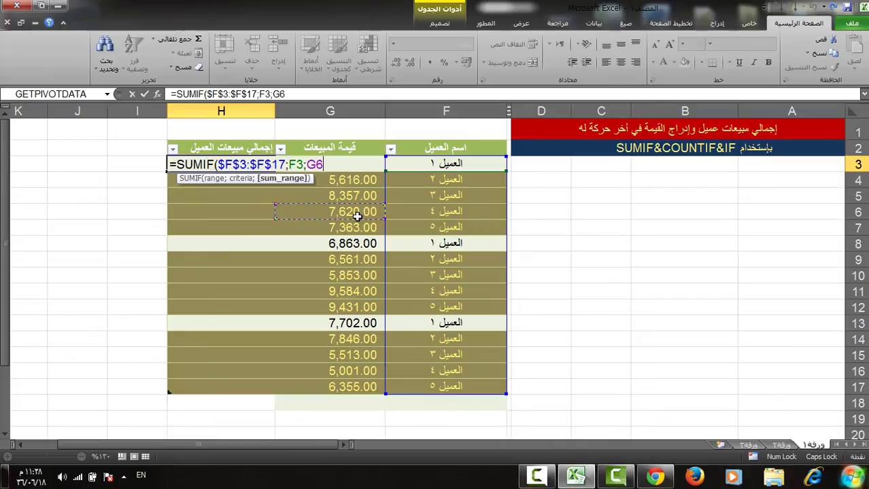
key("Up")
key("Up")
key("Up")
key("Down")
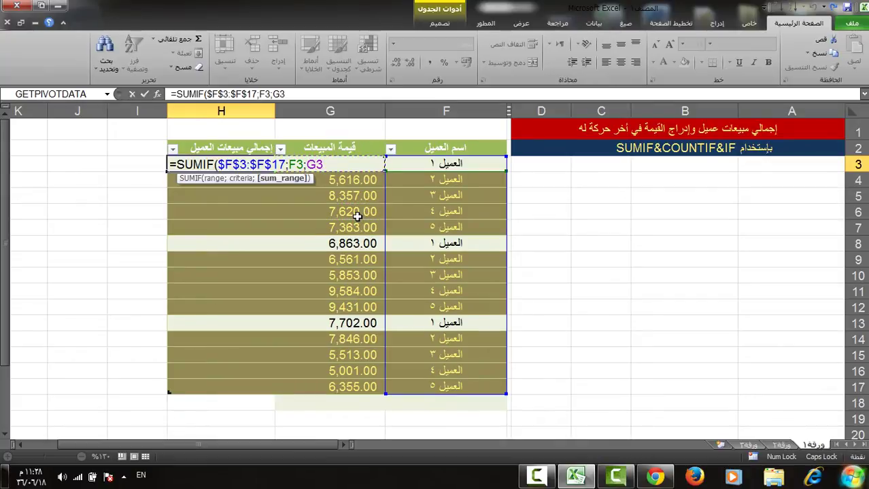
key("ctrl+shift+Down")
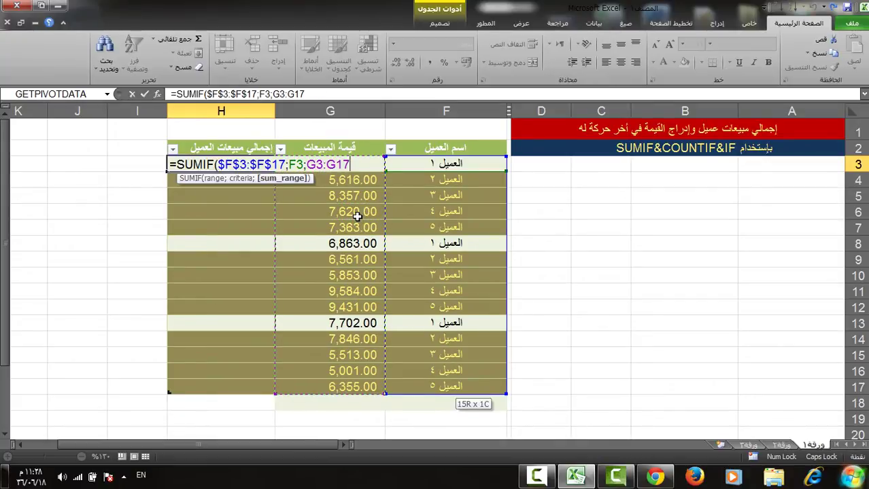
key("F4")
key("ctrl+Return")
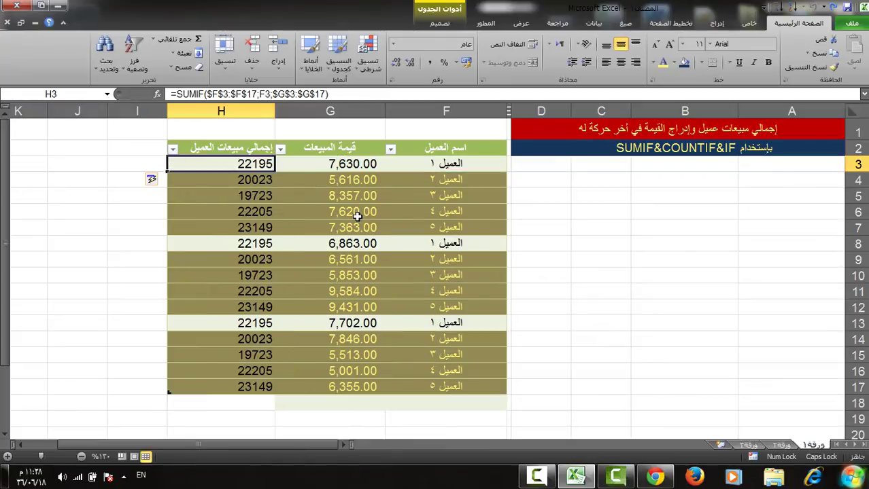
left_click(430, 165)
left_click(238, 169)
left_click_drag(459, 164, 428, 243)
left_click(435, 244)
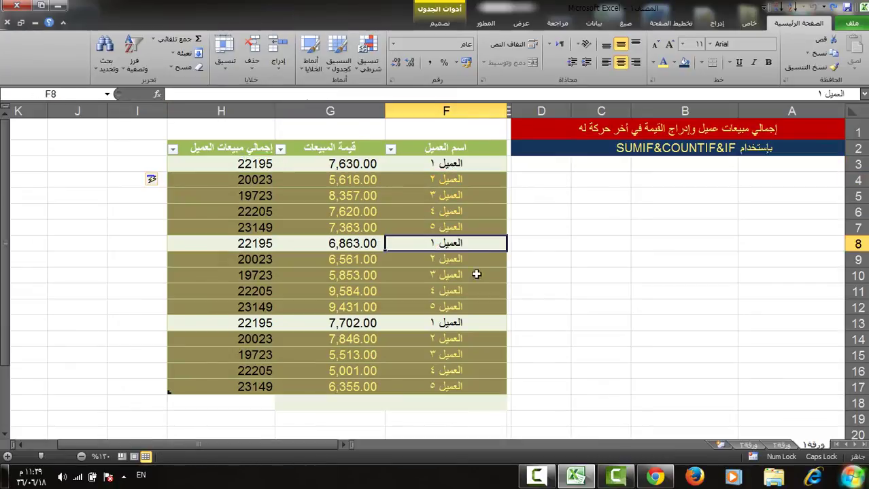
left_click(269, 324)
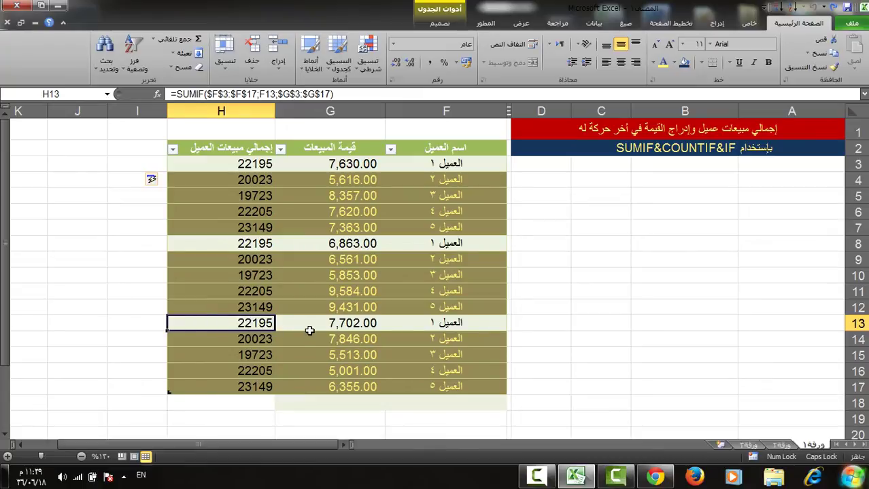
left_click(449, 324)
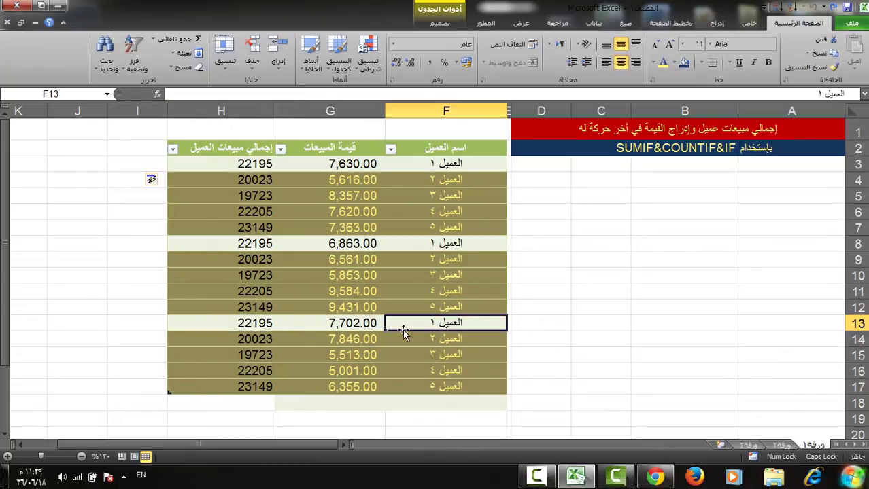
left_click(227, 326)
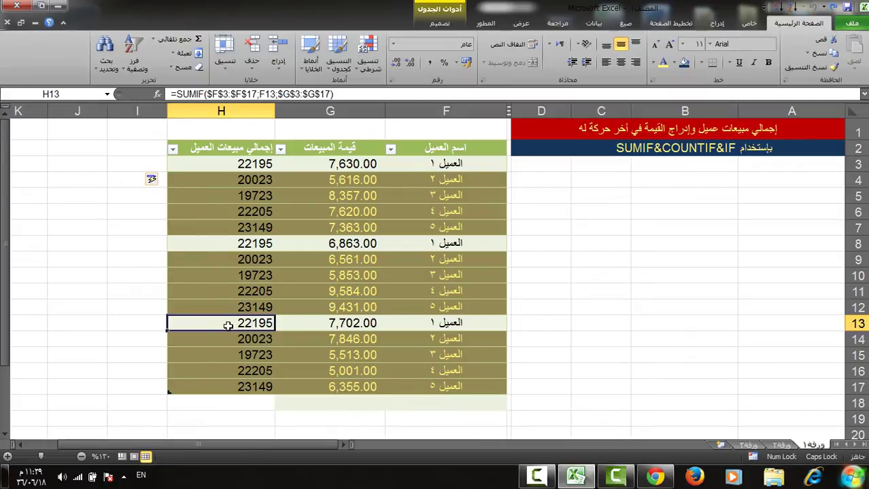
left_click(150, 164)
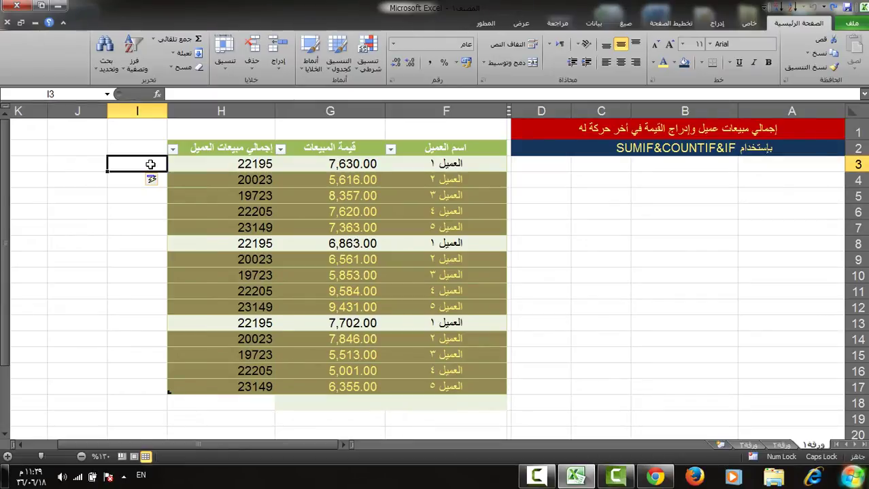
Enter =COUNTIF($F$3:$F$17;F3) in I3 and fill column I, showing 3 for each customer
type("=V")
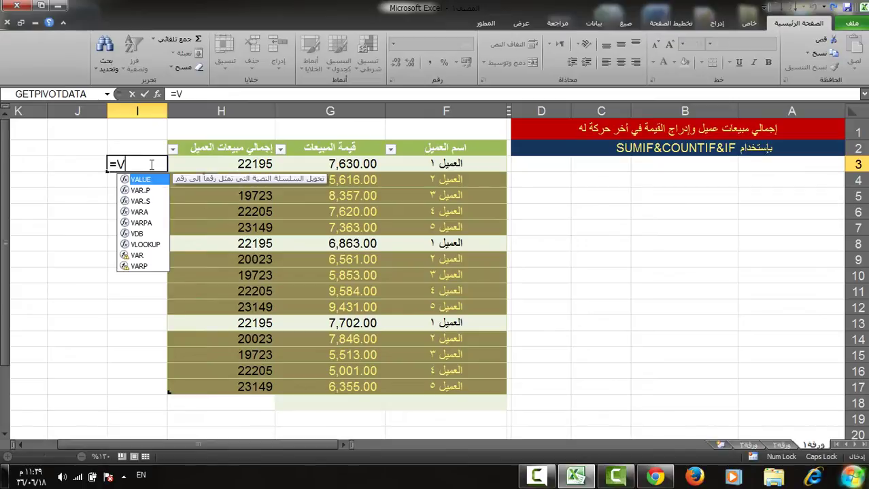
type("OU")
key("BackSpace")
key("BackSpace")
key("BackSpace")
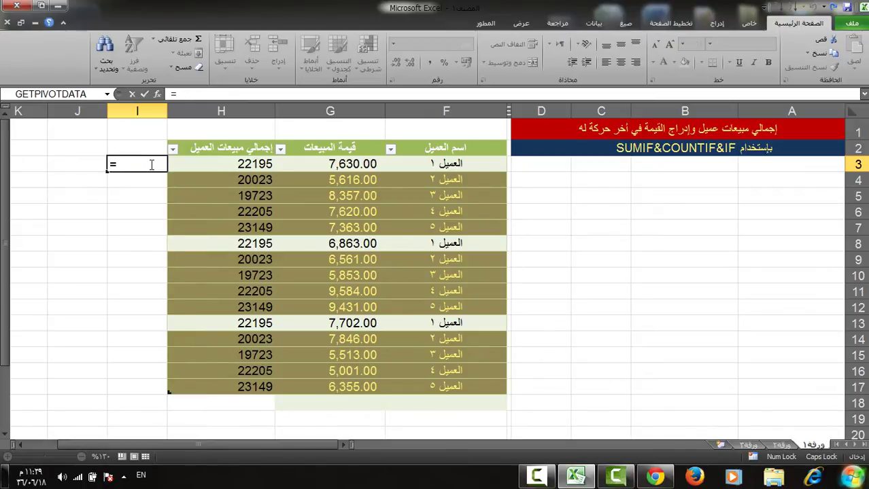
type("COUNT")
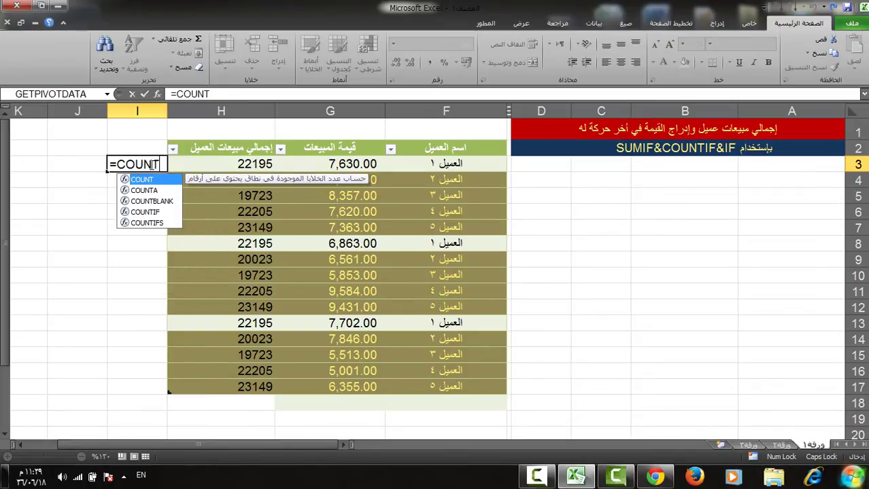
type("I")
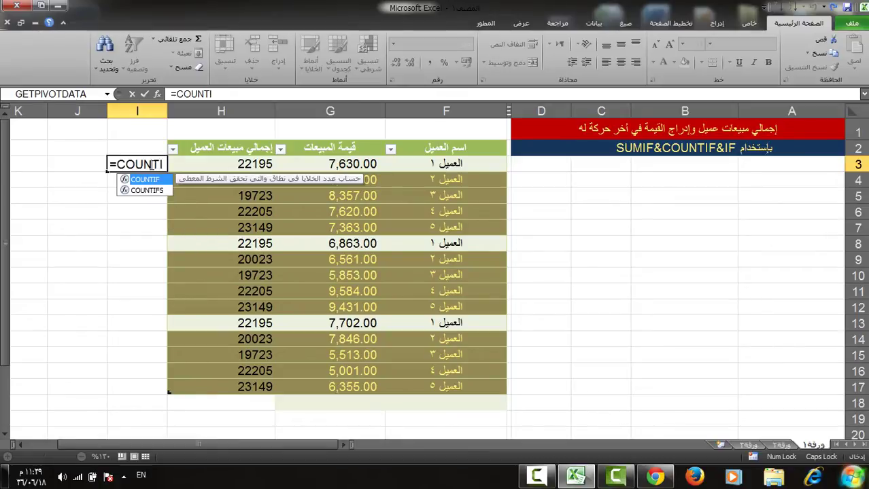
key("Tab")
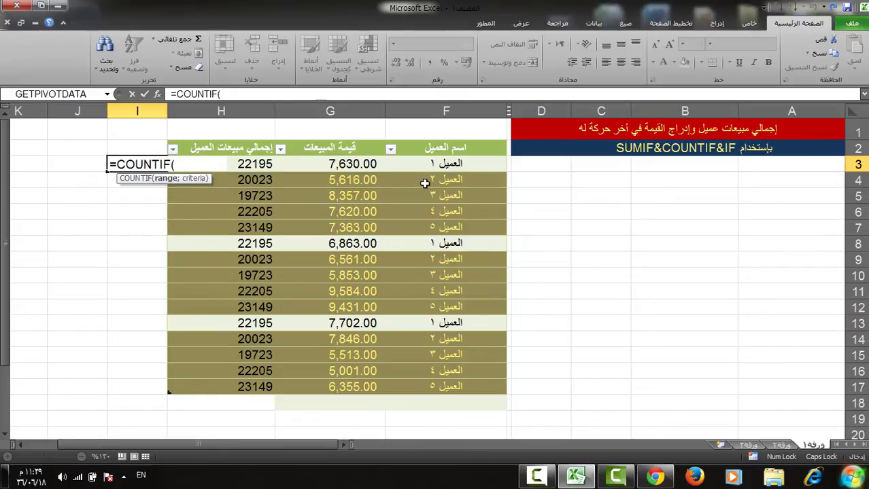
left_click(480, 162)
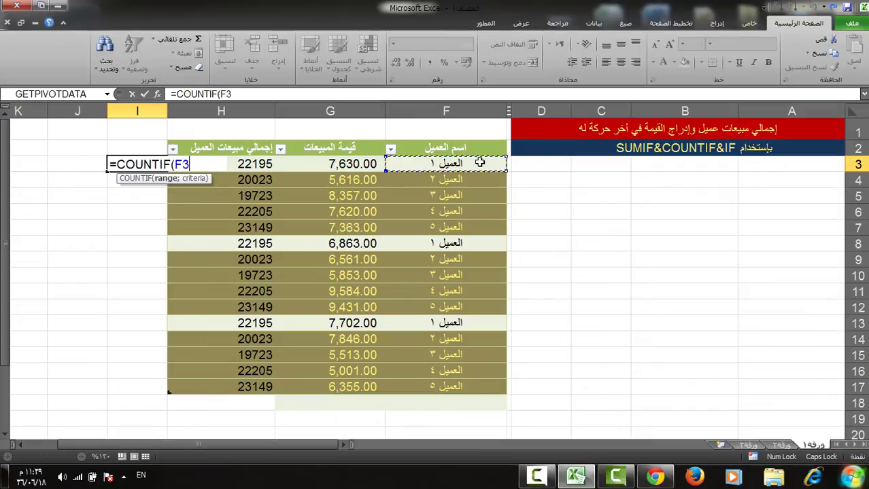
key("ctrl+shift+Down")
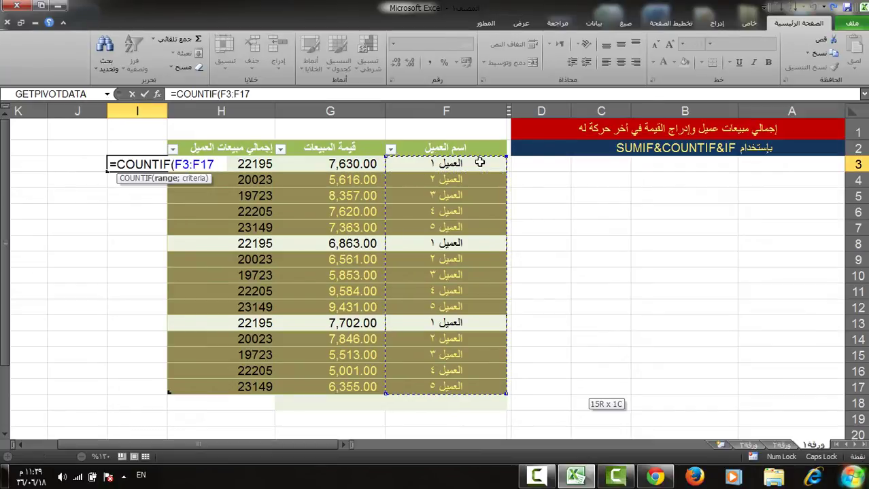
key("F4")
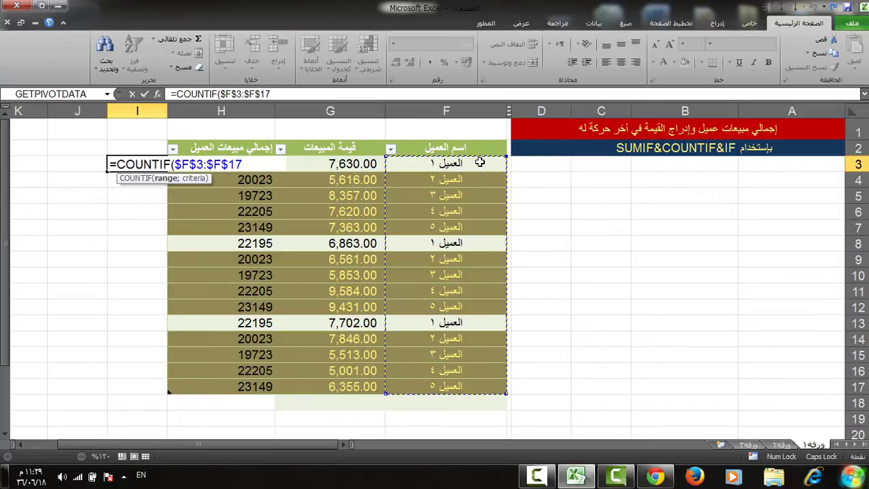
type(";")
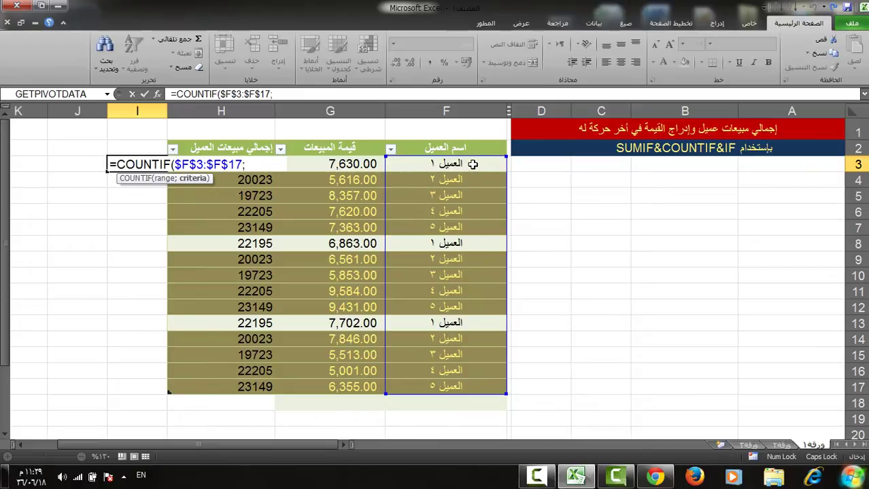
left_click(472, 164)
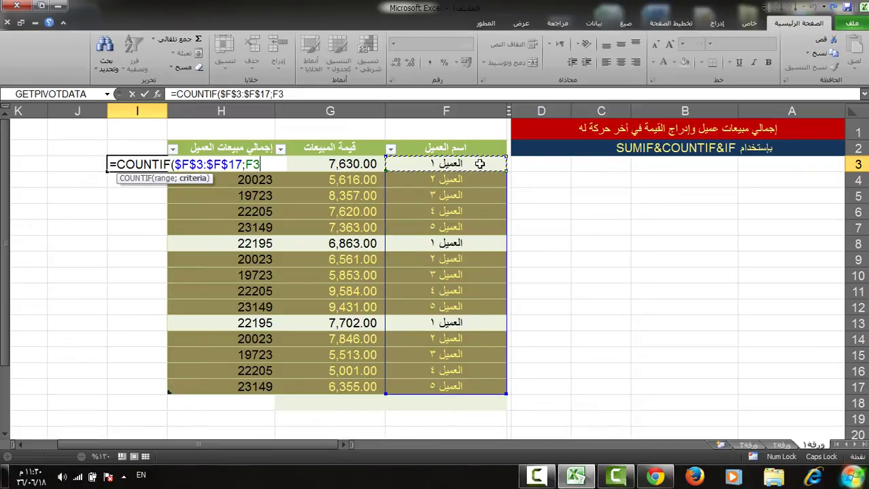
type(")")
key("ctrl+Return")
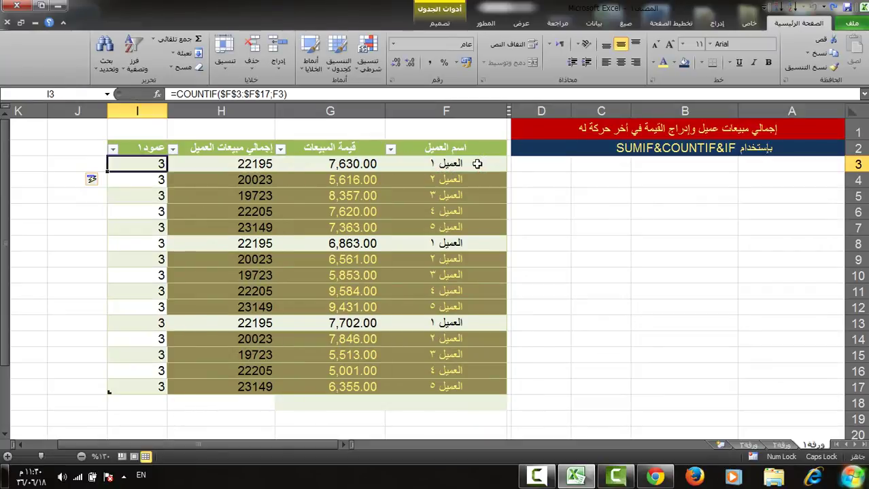
left_click(421, 167)
Inspect the COUNTIF formulas in I3, I8 and I13 and the SUMIF formula in H13
left_click(144, 246)
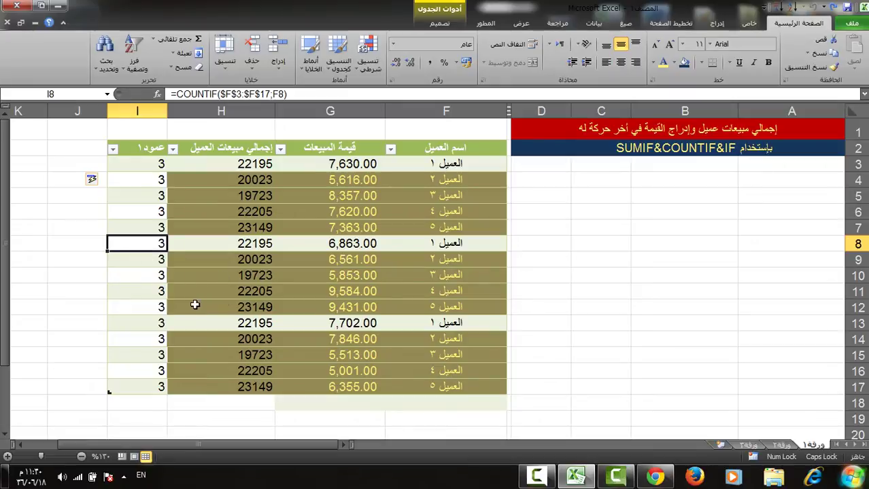
left_click(140, 325)
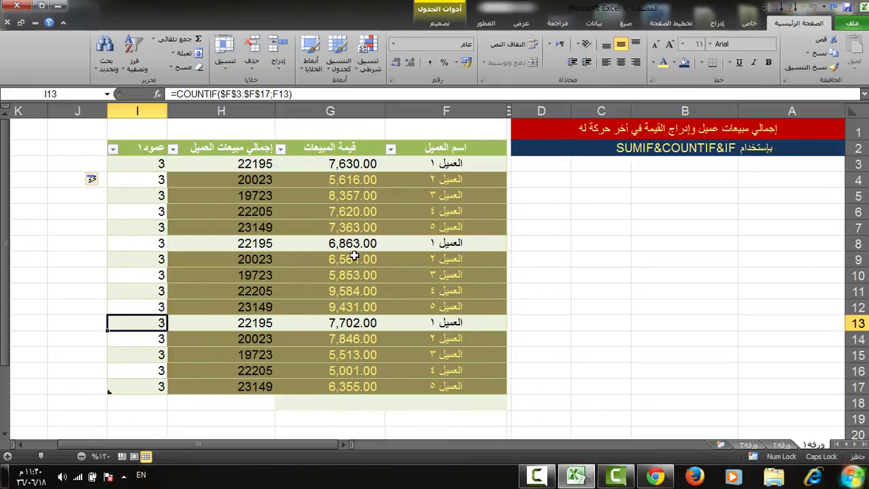
left_click(157, 163)
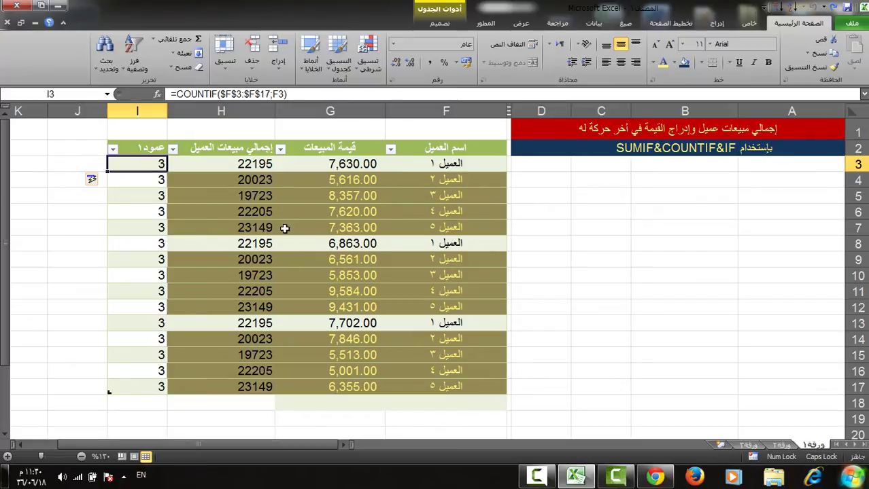
left_click(435, 325)
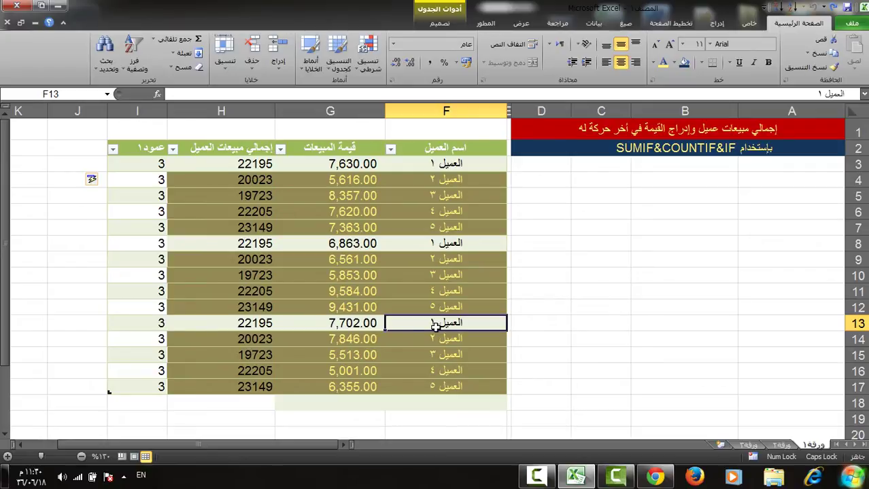
left_click(223, 327)
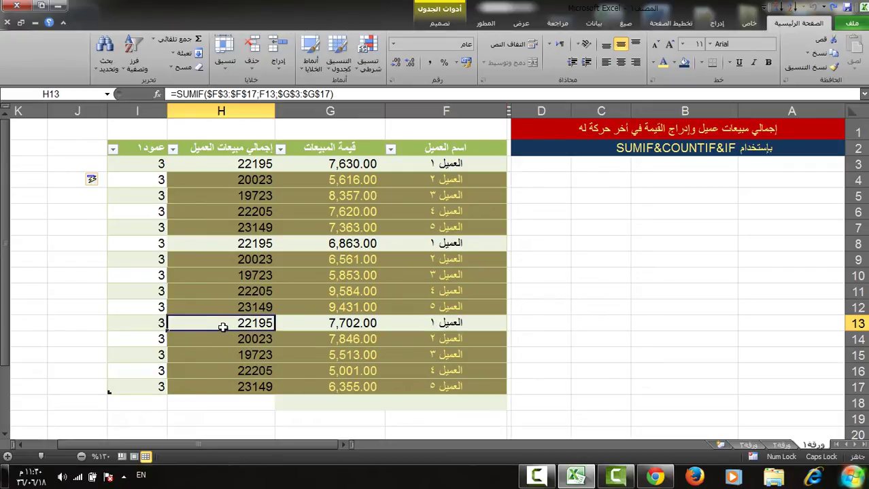
left_click(153, 323)
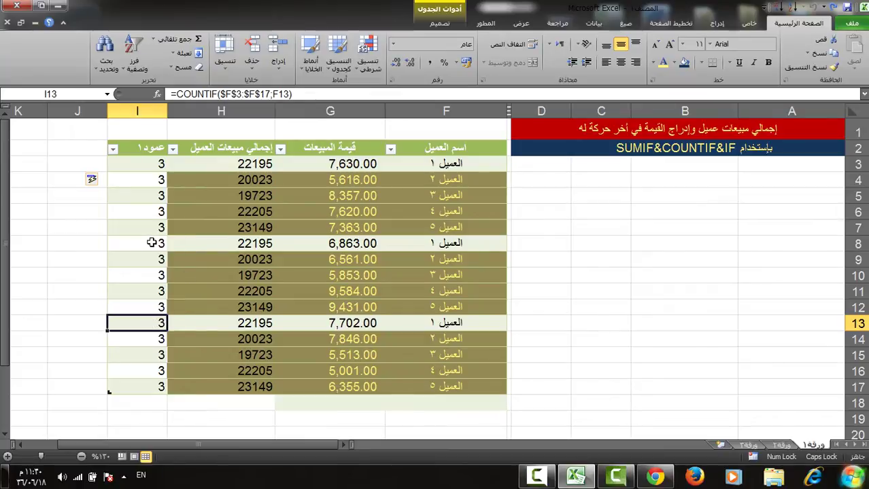
left_click(152, 242)
left_click(149, 165)
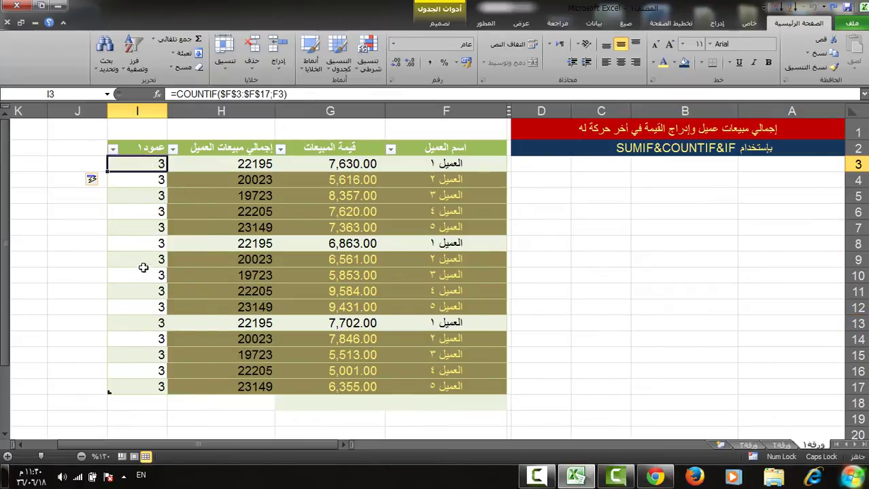
Review rows 8–13, then reopen I3's formula with the cursor in $F$3
left_click_drag(140, 244, 170, 333)
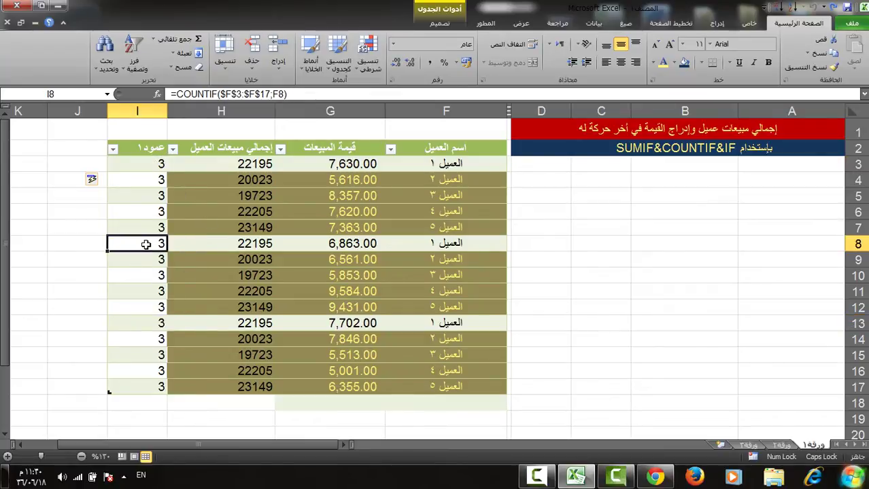
left_click(157, 324)
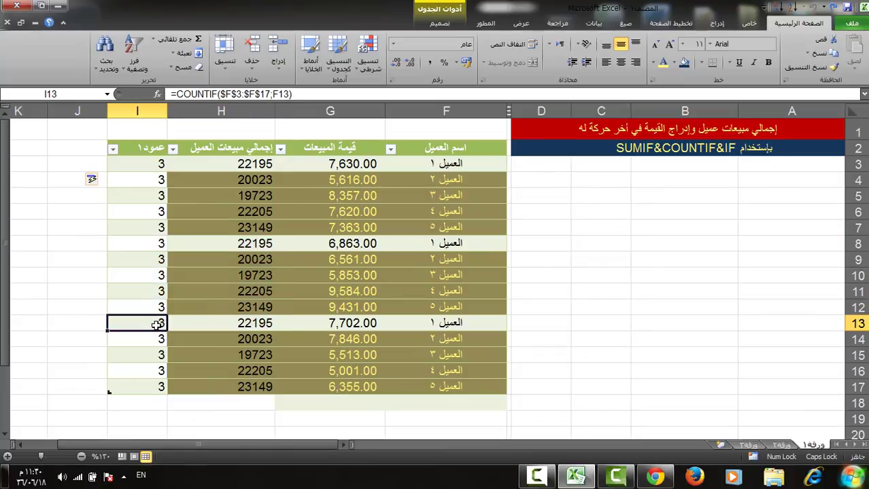
double_click(138, 164)
left_click(190, 164)
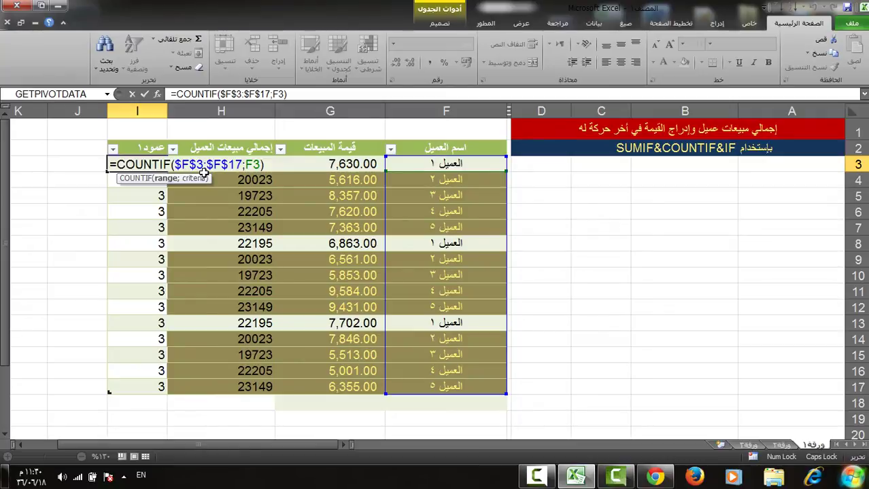
Anchor only the column of the range start ($F3:$F$17) and recalculate column I
key("F4")
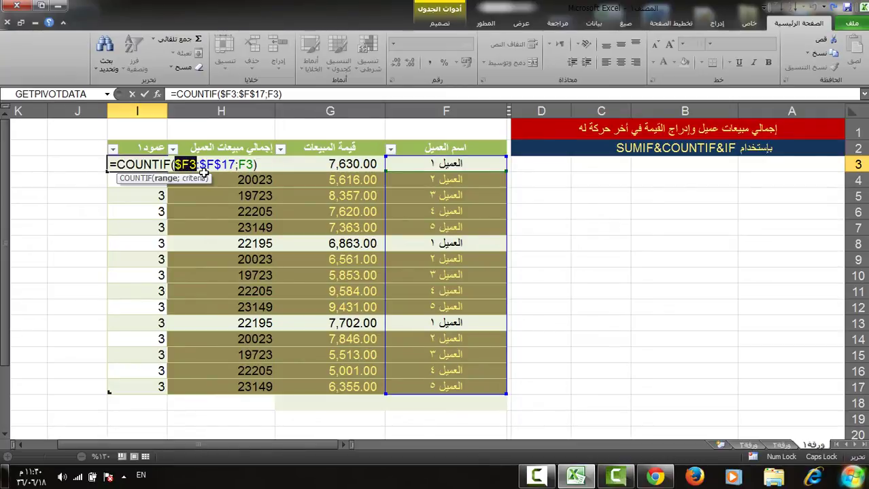
key("F4")
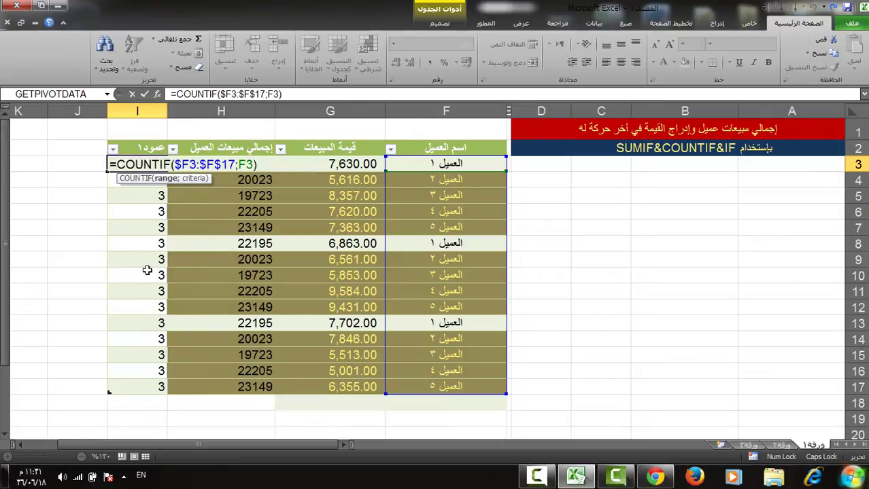
key("ctrl+Return")
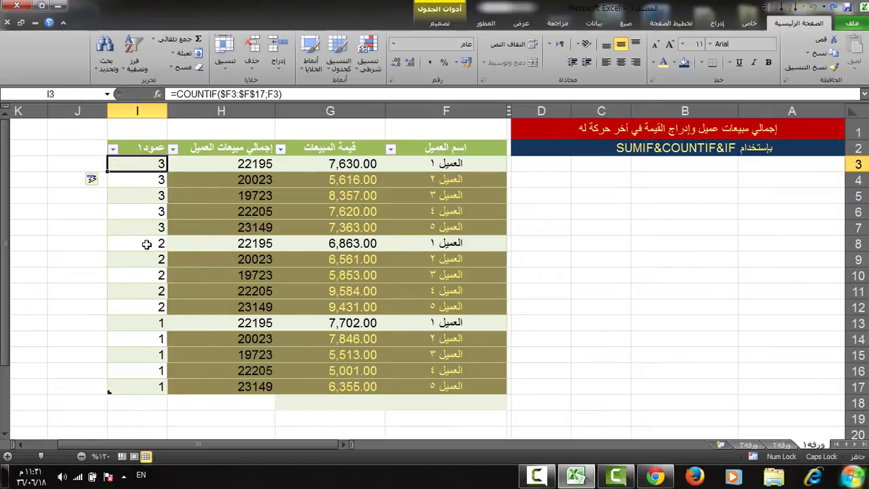
left_click(146, 244)
left_click(131, 327)
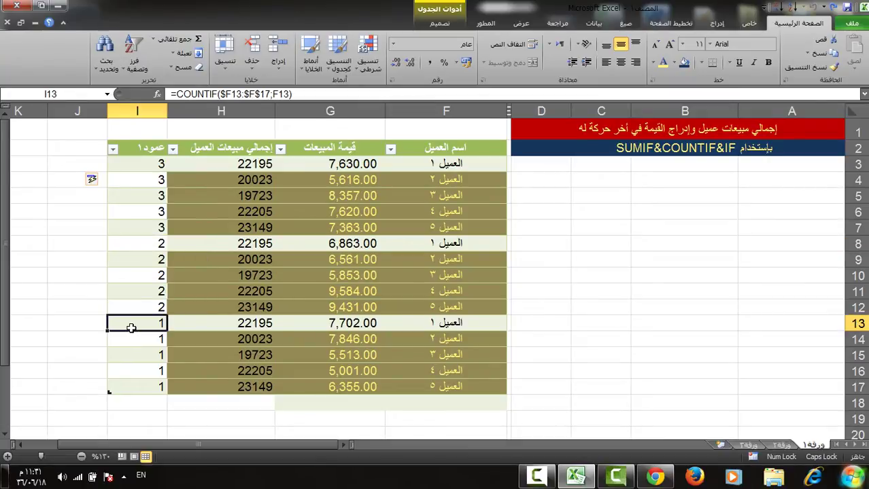
double_click(131, 328)
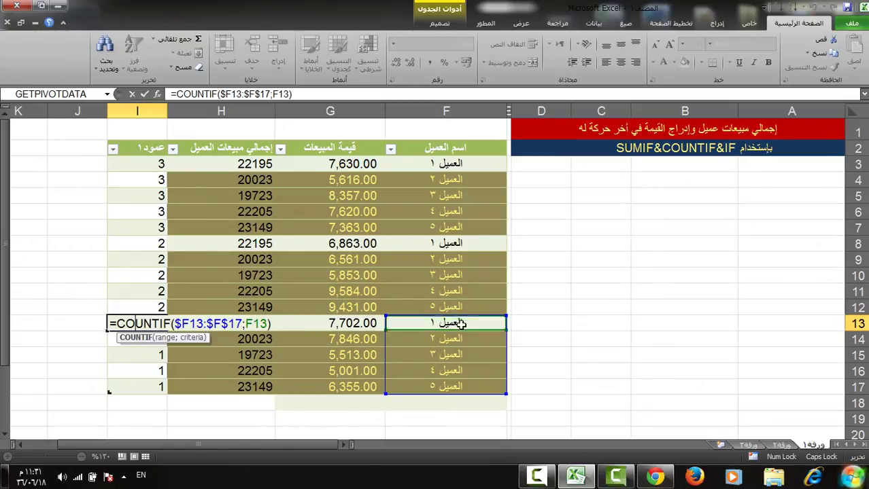
key("Return")
left_click(390, 345)
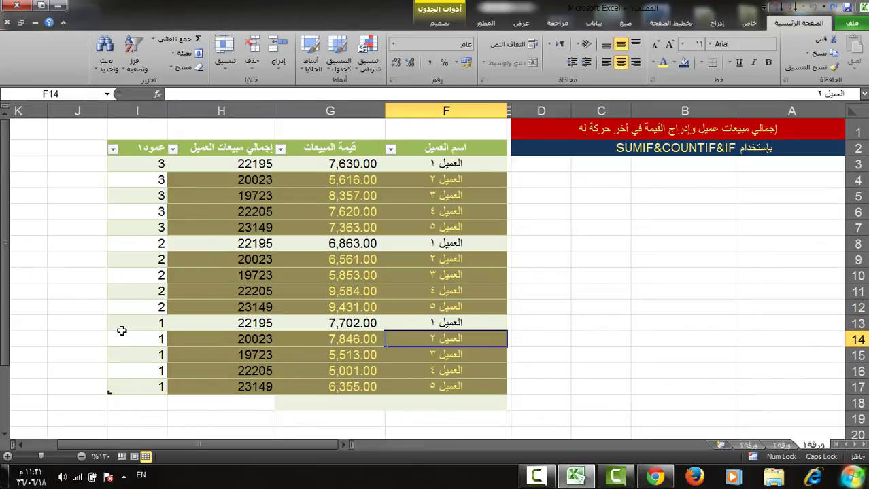
double_click(144, 166)
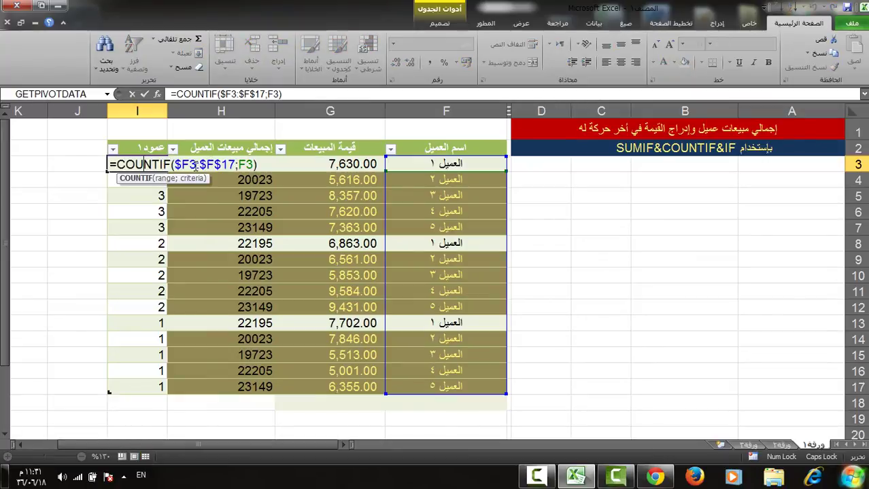
Extend I3's COUNTIF range end from $F$17 to $F$170
left_click(192, 164)
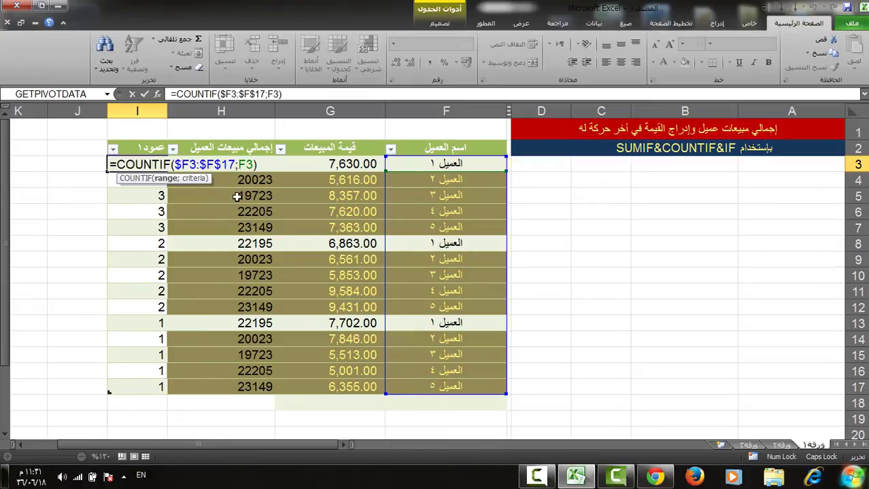
type("0")
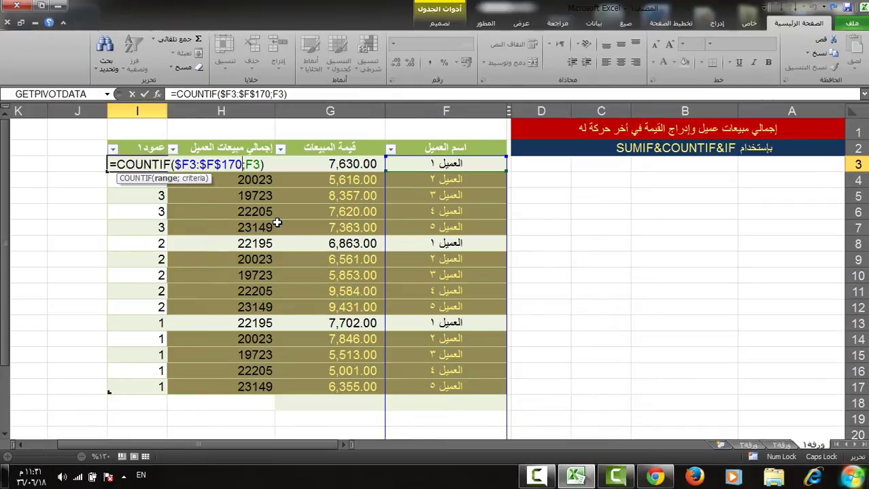
key("Return")
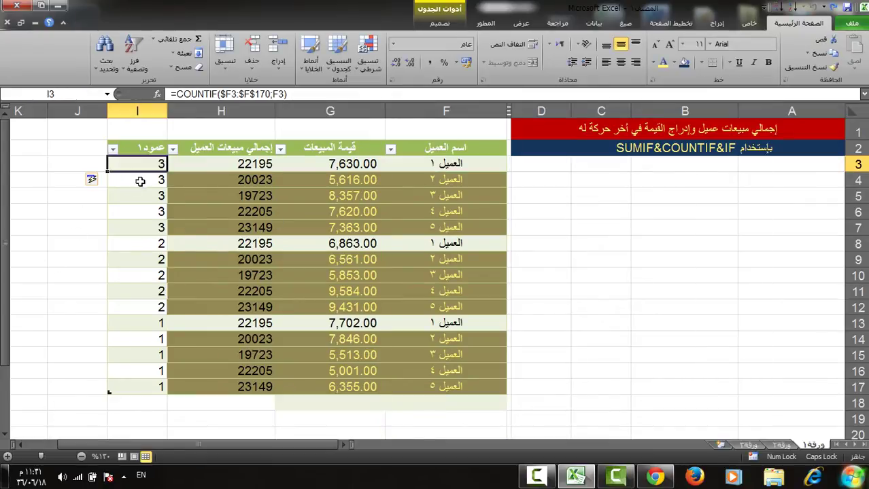
Check rows 6–9 and recommit I3's =COUNTIF($F3:$F$170;F3) unchanged
left_click_drag(123, 257, 146, 212)
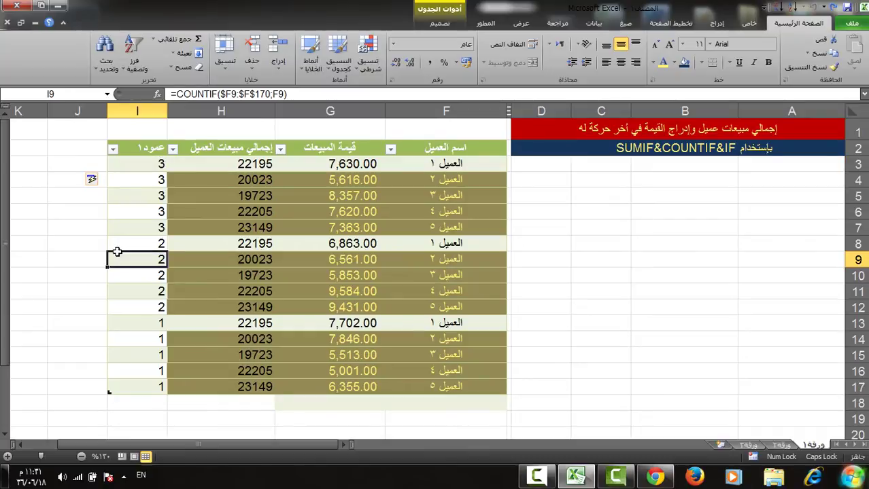
left_click(151, 166)
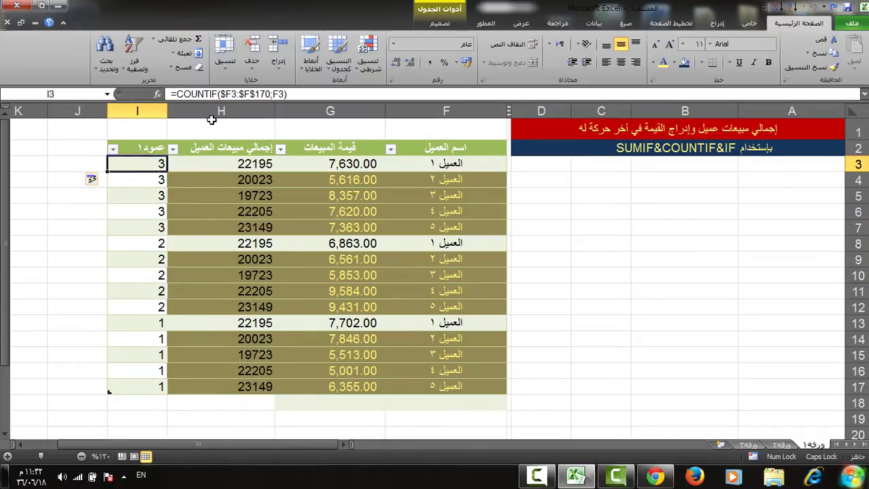
left_click(231, 94)
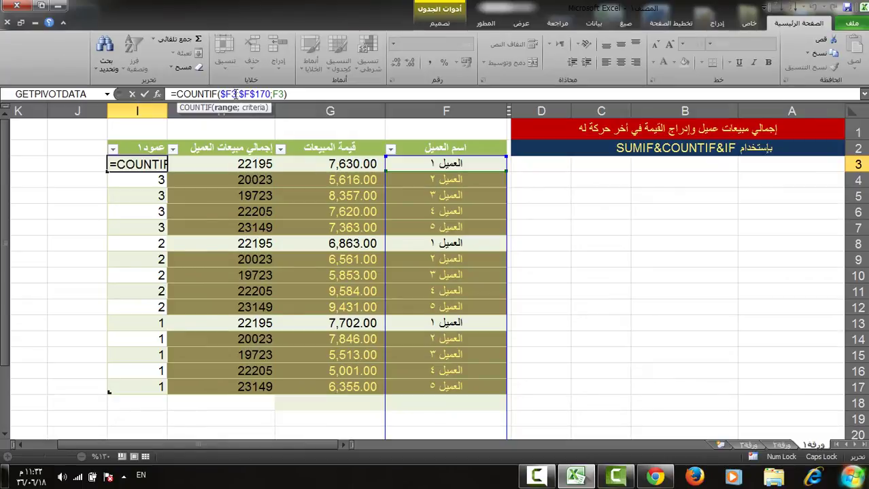
key("ctrl+Return")
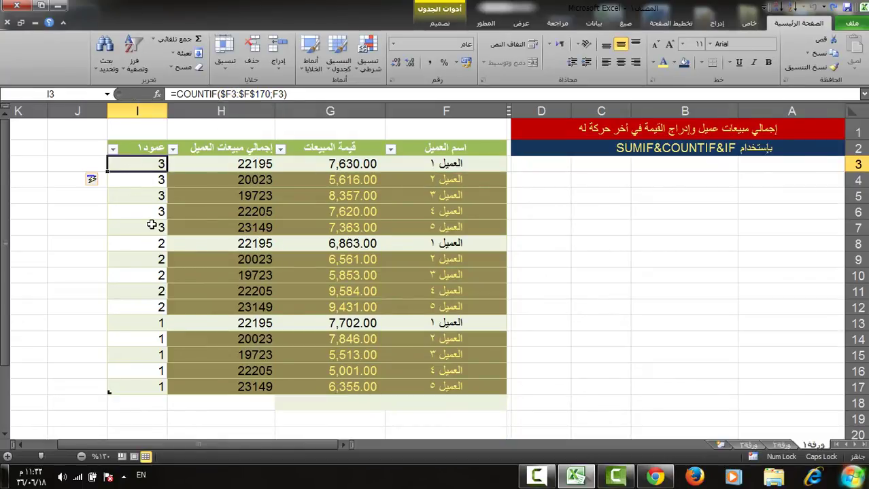
Verify I13 reads =COUNTIF($F13:$F$170;F13), giving customer 1's last transaction a count of 1
left_click(465, 325)
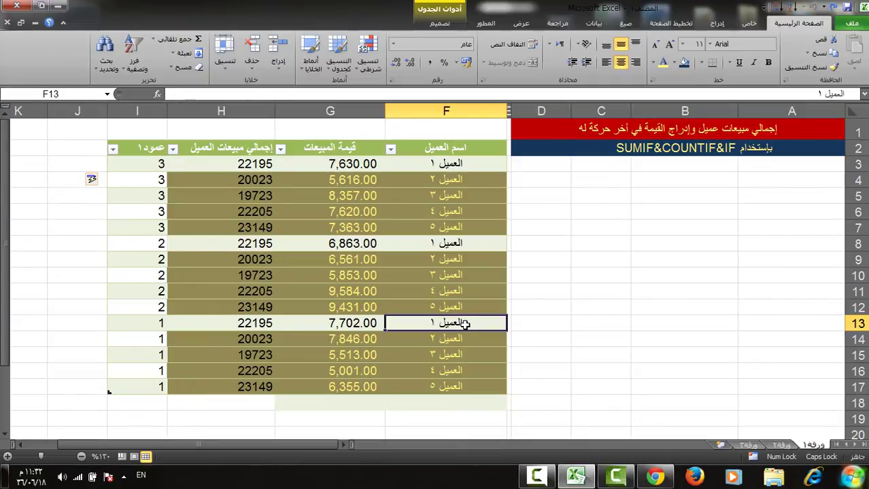
left_click(141, 324)
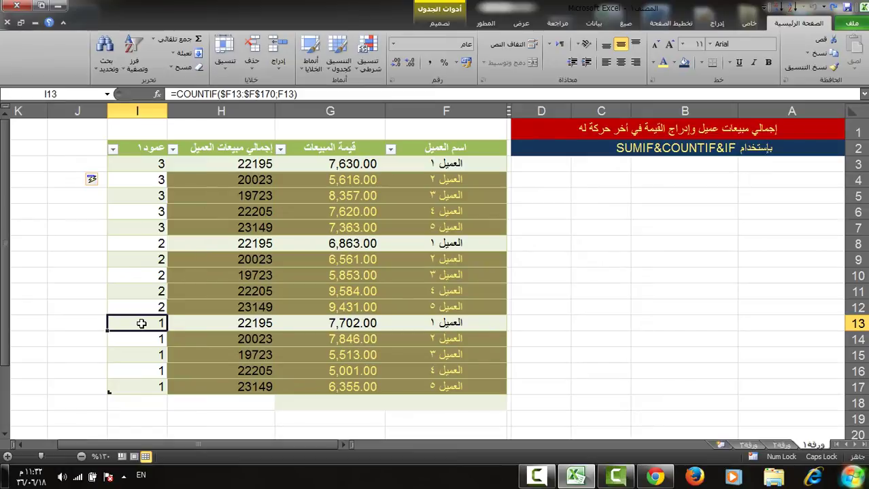
left_click(439, 324)
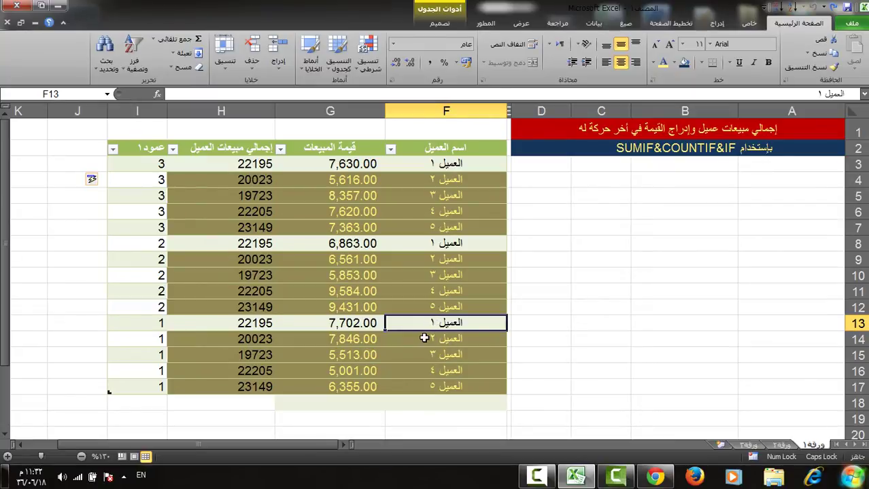
double_click(149, 325)
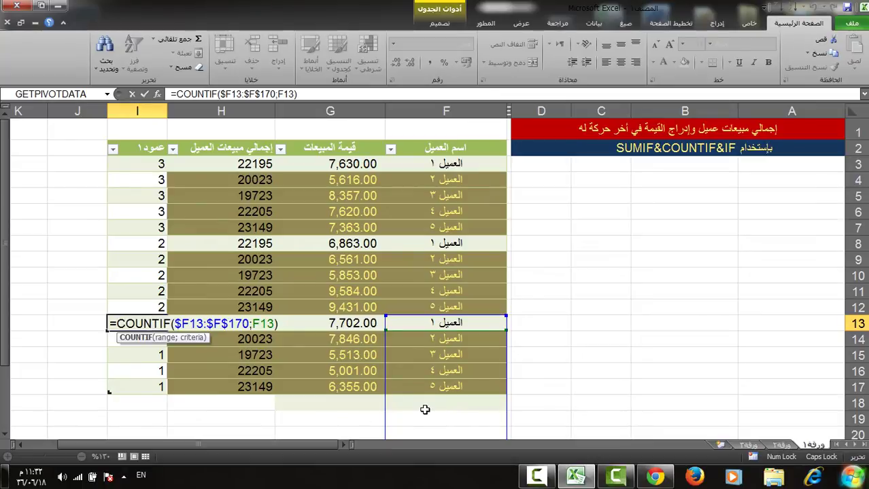
key("ctrl+Return")
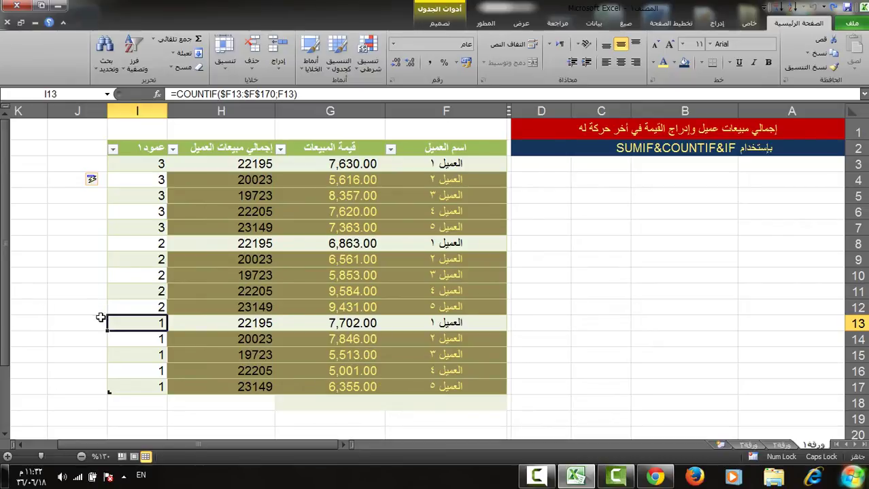
left_click(239, 96)
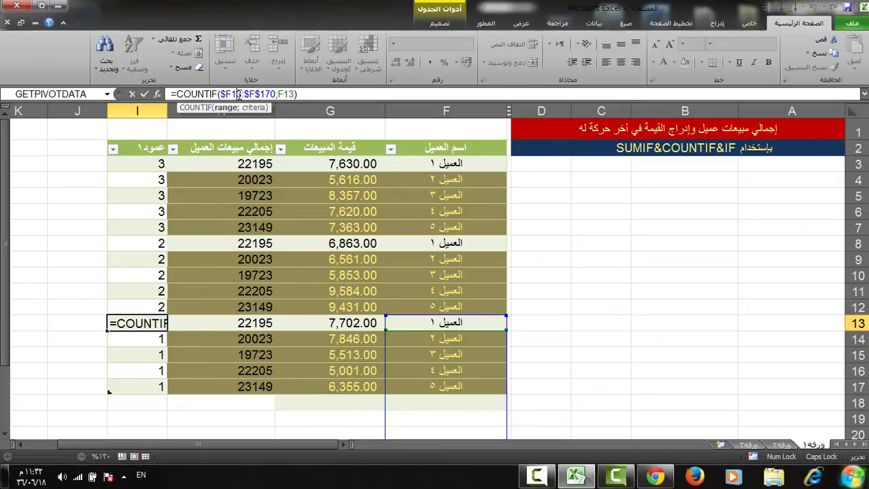
key("Escape")
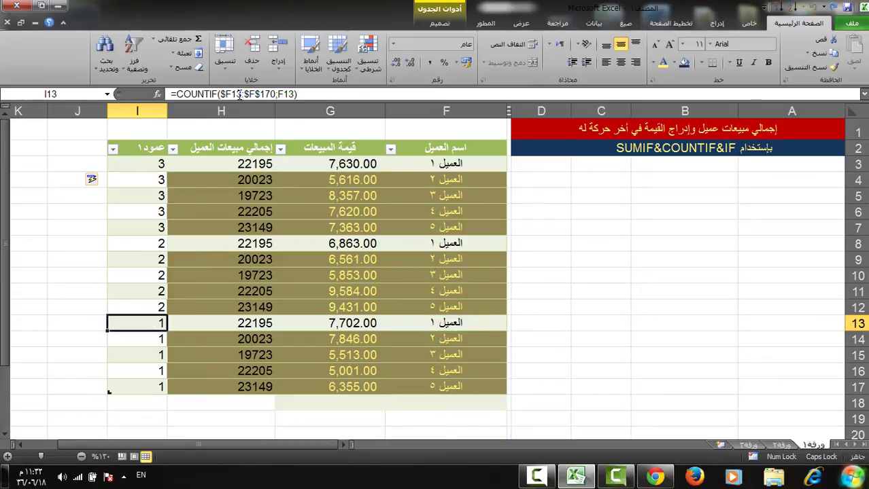
left_click(143, 164)
Append =1 to I3's COUNTIF so column I shows TRUE only on rows 13–17
double_click(143, 164)
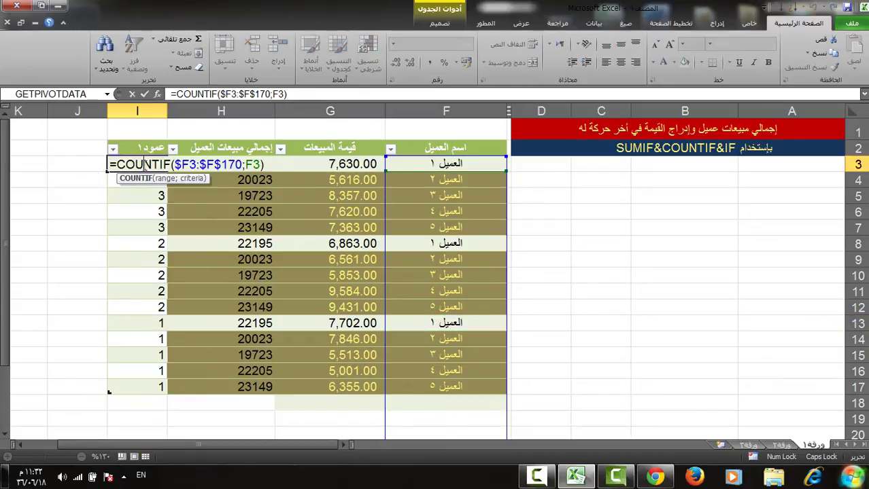
left_click(268, 165)
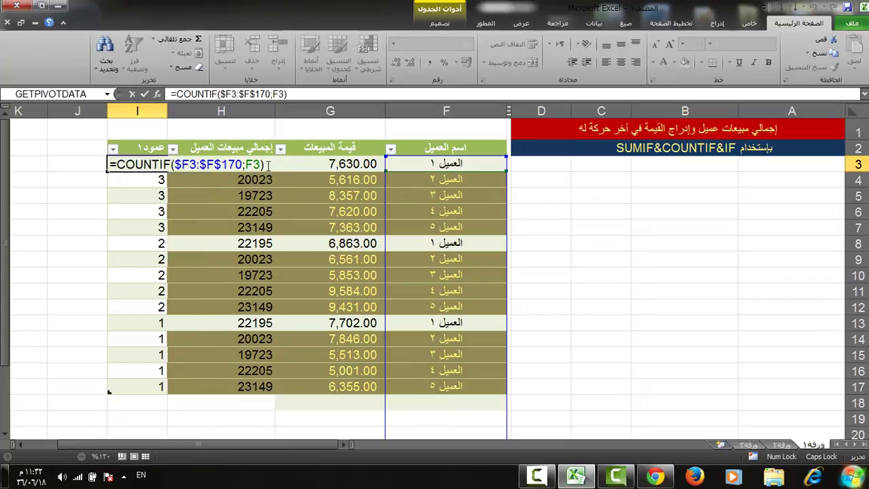
type("=1")
key("ctrl+Return")
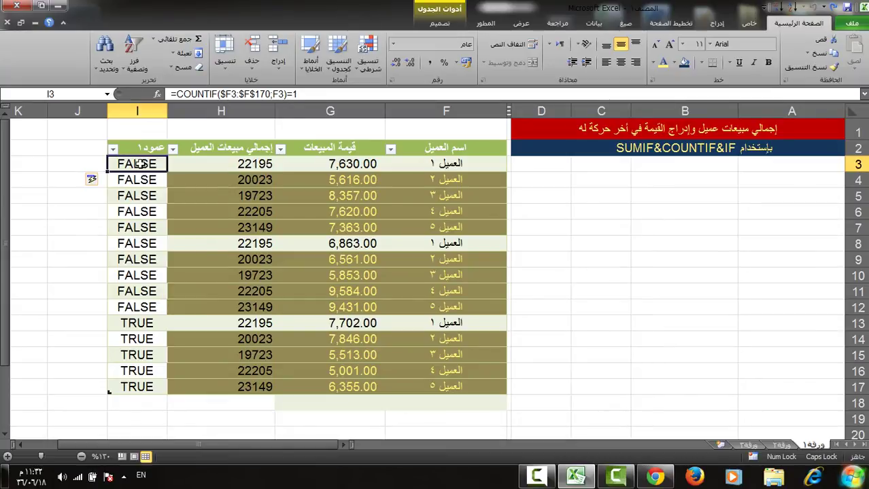
left_click(138, 243)
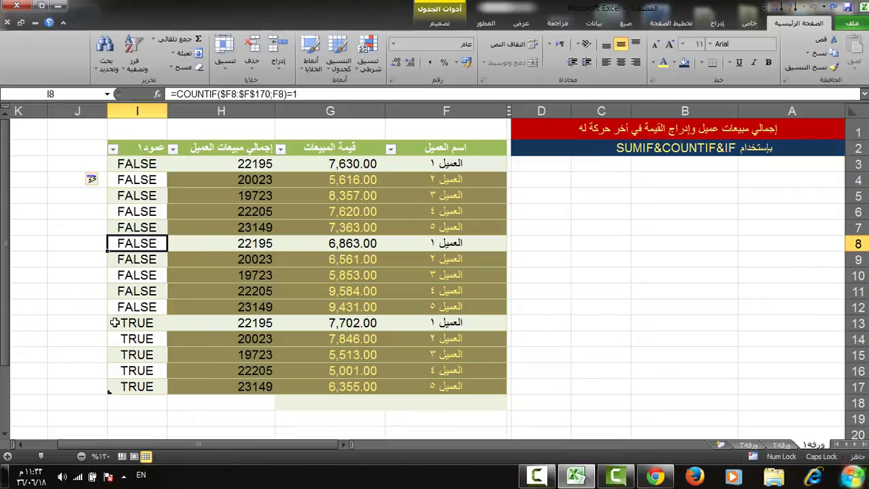
left_click(149, 324)
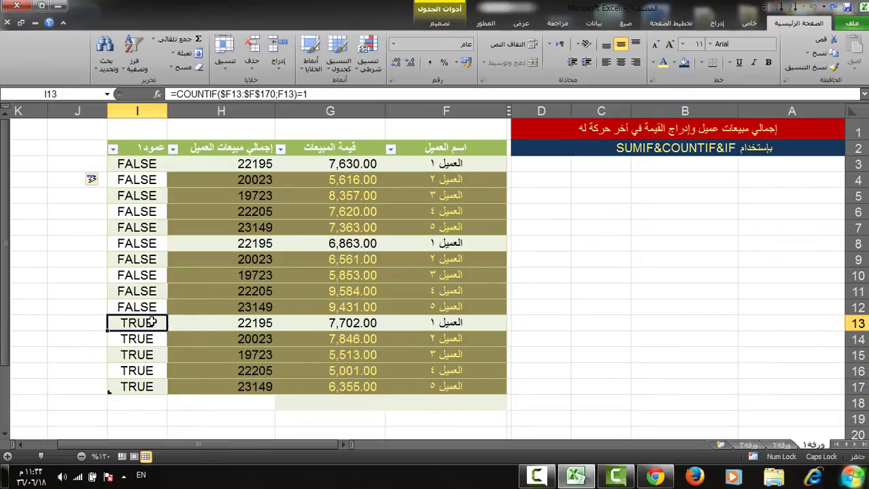
left_click(134, 164)
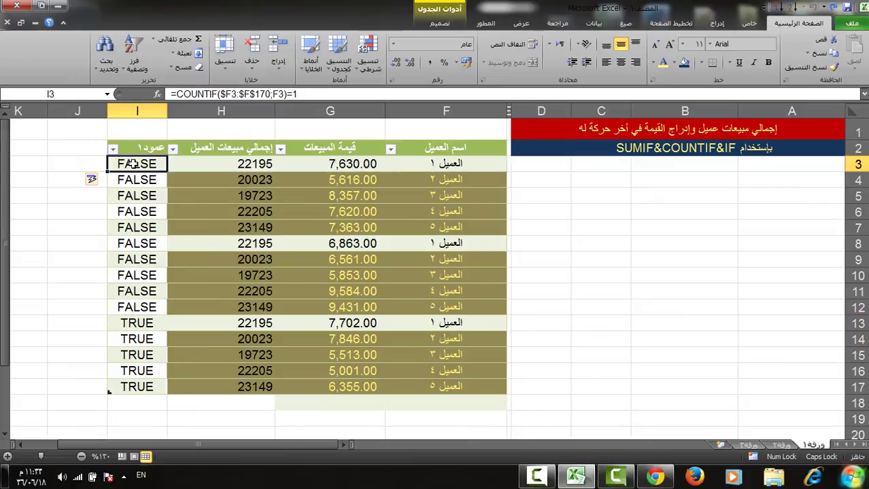
double_click(134, 164)
Wrap the test as =IF(COUNTIF($F3:$F$170;F3)=1;H3;"") and fill column I
left_click(117, 165)
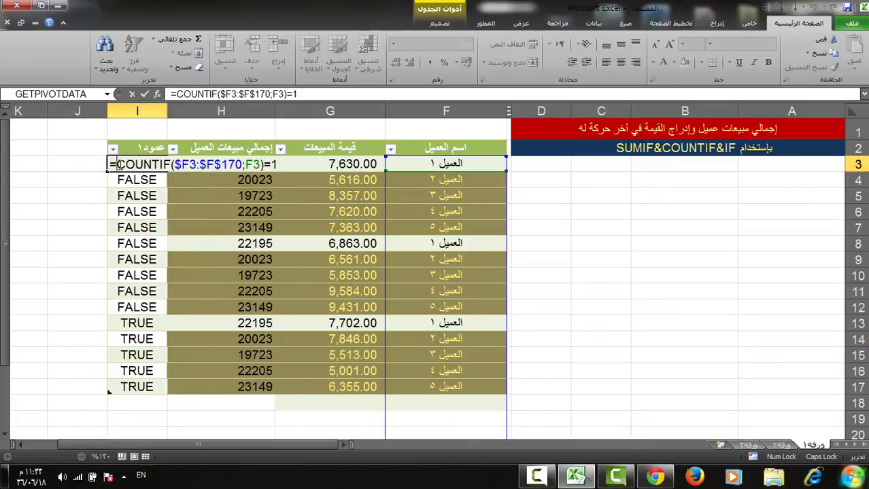
type("IF")
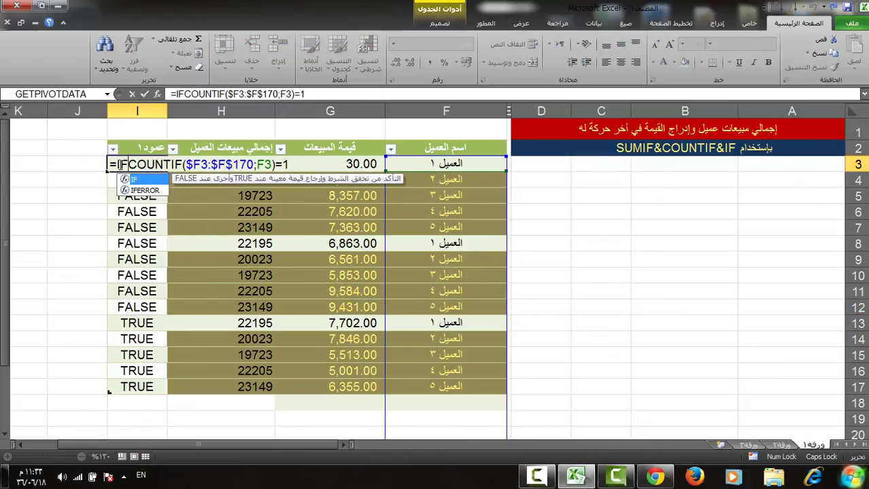
type("(")
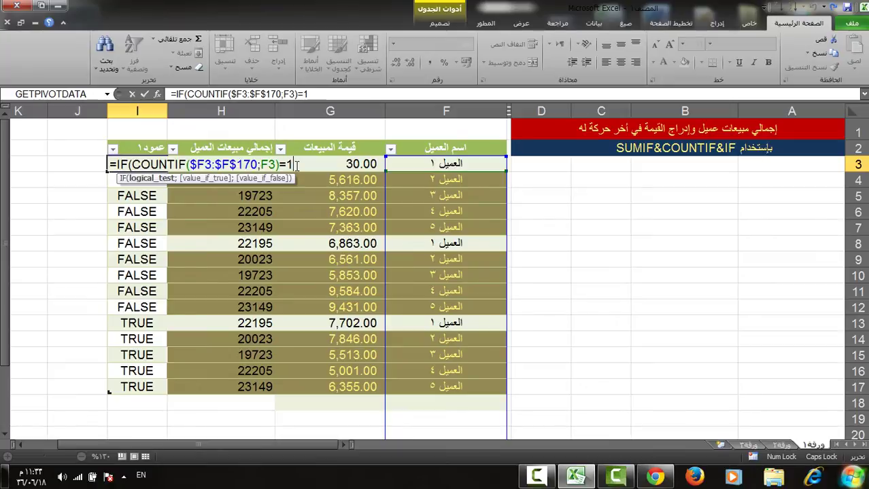
type(";")
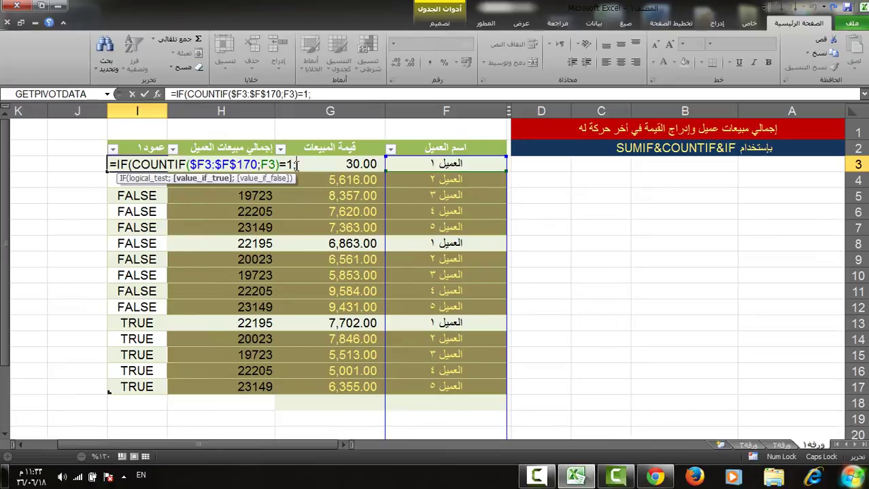
left_click(250, 195)
key("Up")
key("Up")
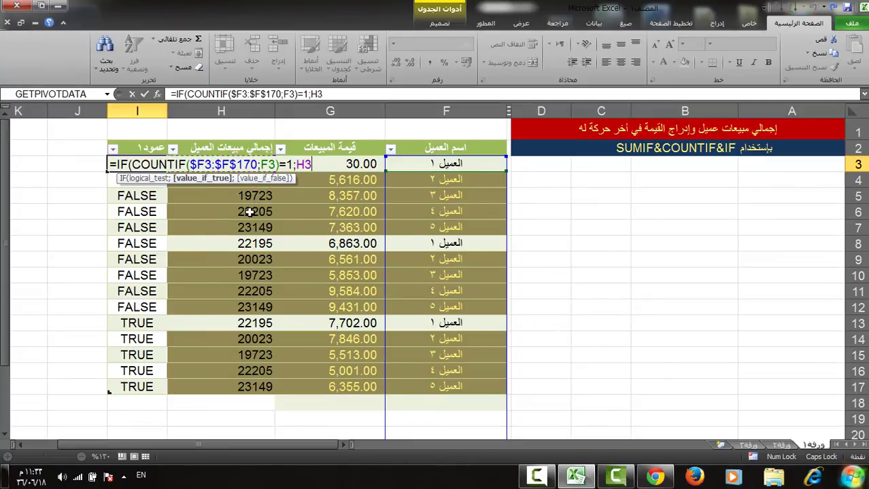
type(";")
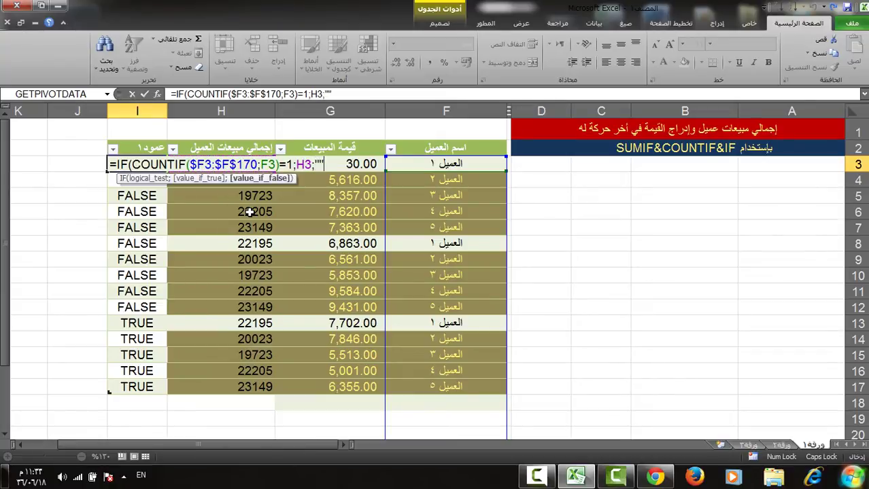
key("Right")
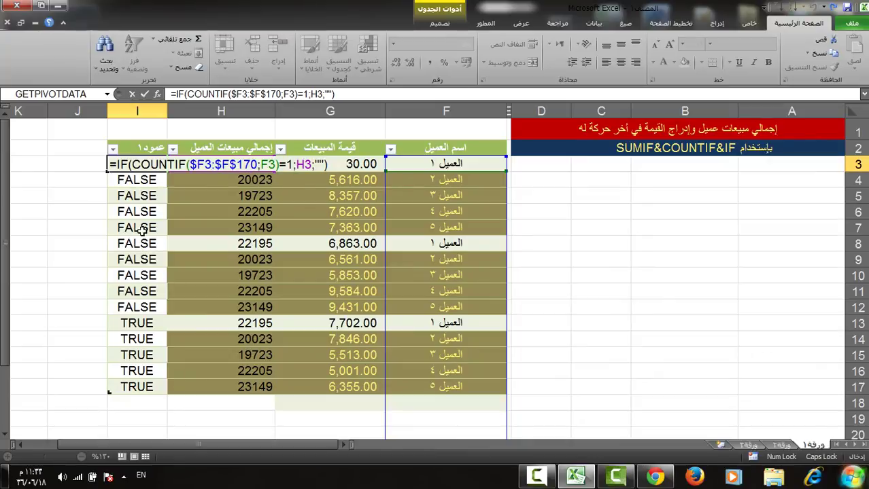
key("Return")
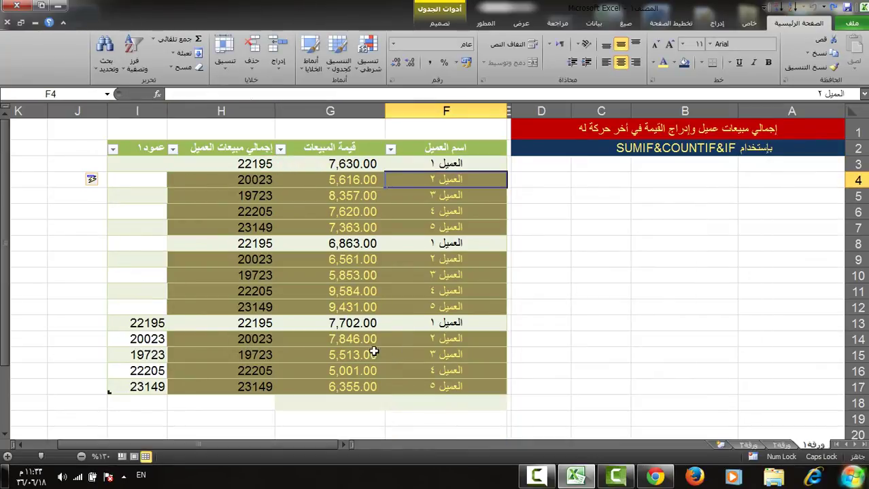
Inspect the SUMIF totals in H3, H8, H13, H14 and H15
left_click(254, 166)
left_click(247, 244)
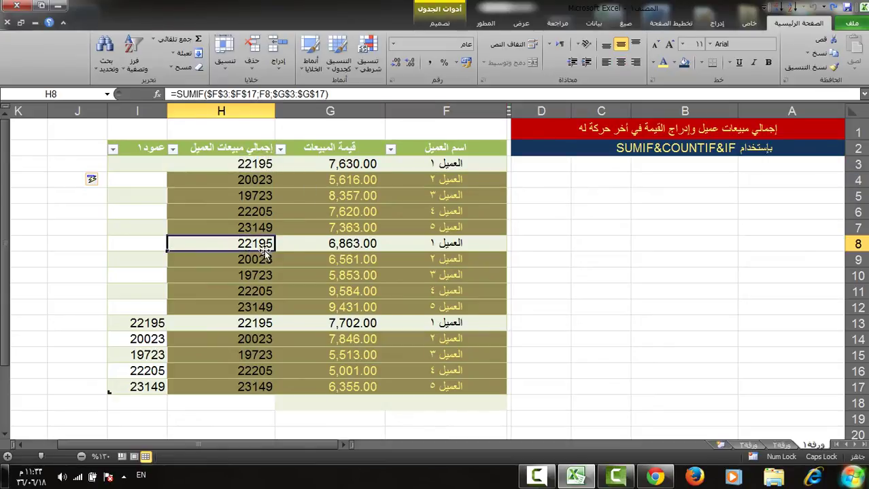
left_click(244, 325)
left_click_drag(252, 340, 258, 355)
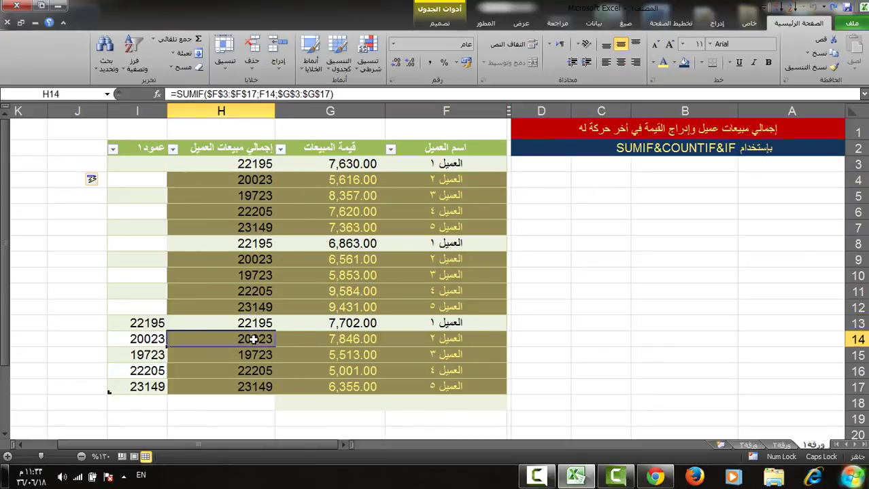
left_click(250, 355)
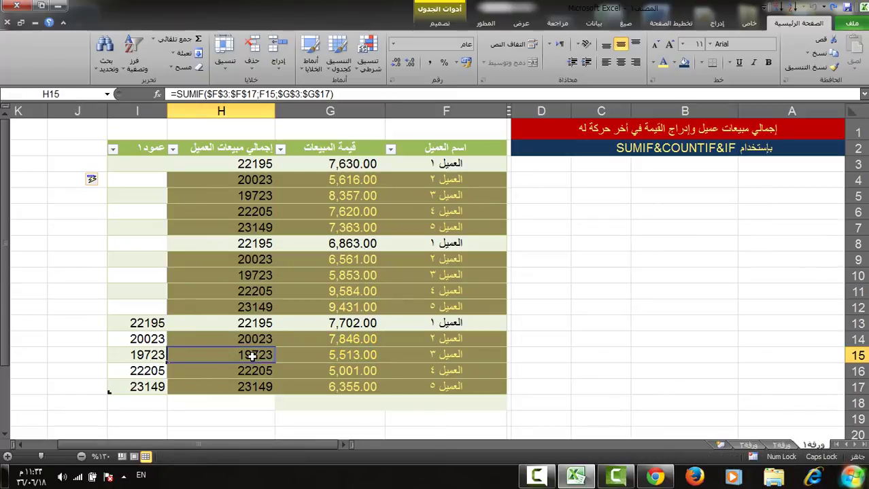
left_click(228, 324)
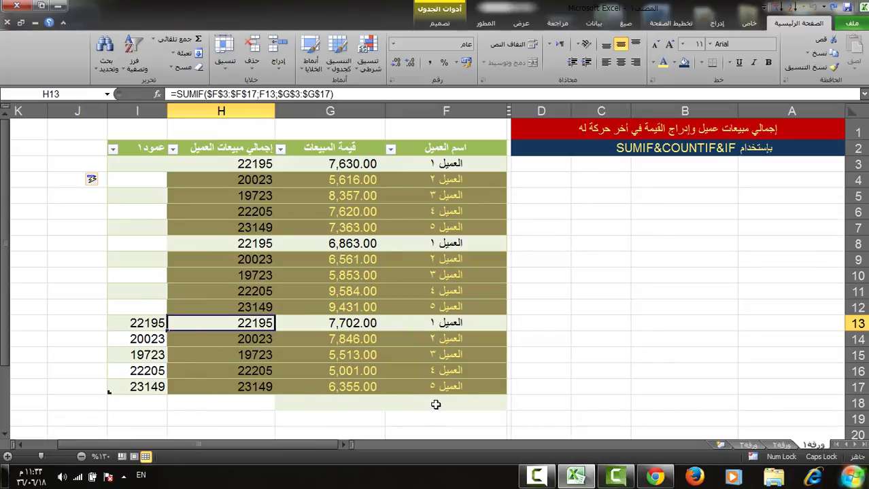
Clear the range H3:I17 and select H3 for a new formula
left_click(256, 162)
key("ctrl+shift+Down")
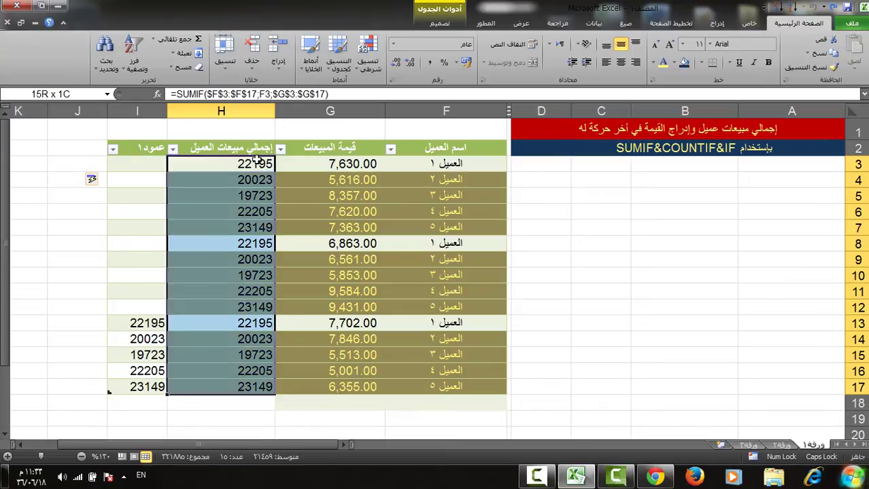
key("shift+Left")
key("Delete")
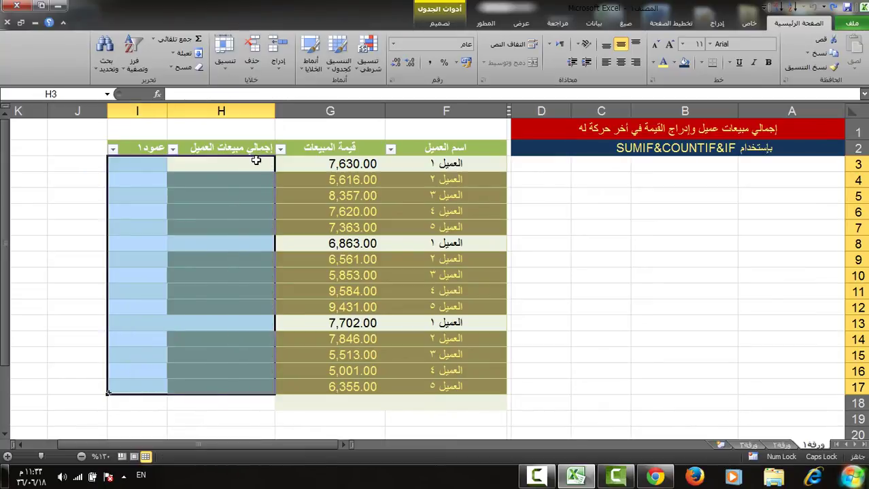
left_click(251, 169)
Begin =IF(COUNTIF(F3:F17;F3) in H3 with this row's customer as criterion
type("=")
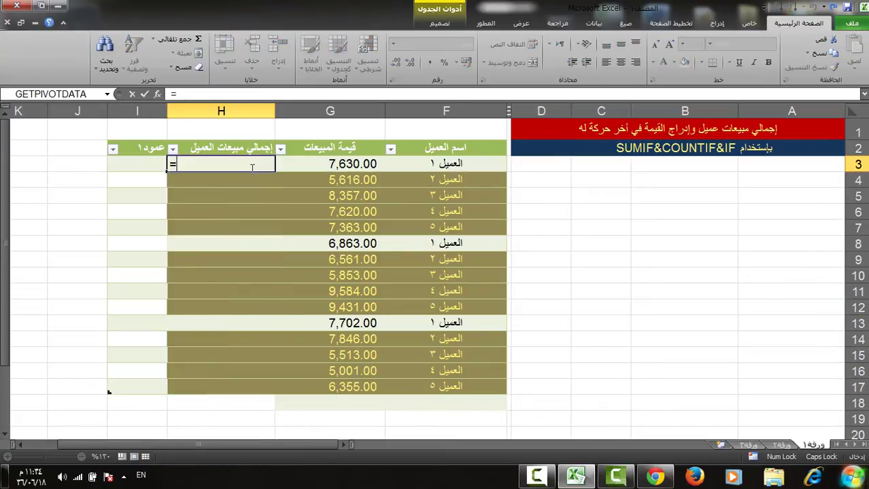
type("IF")
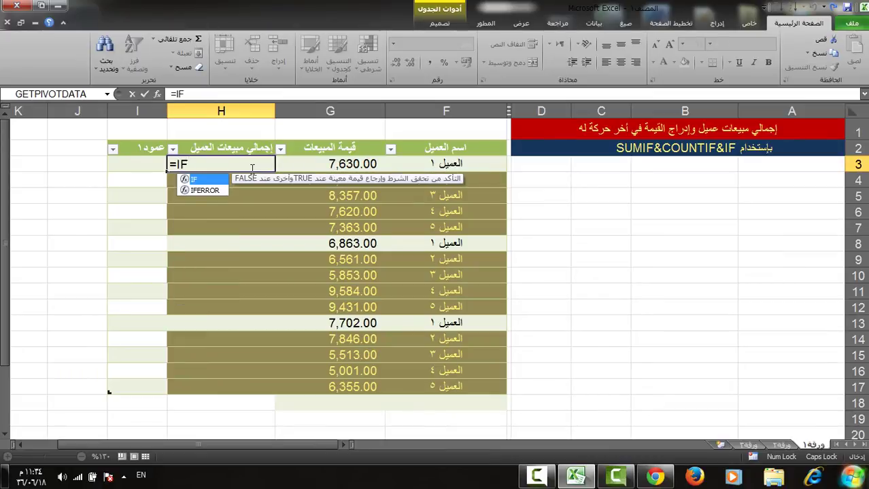
type("(CO")
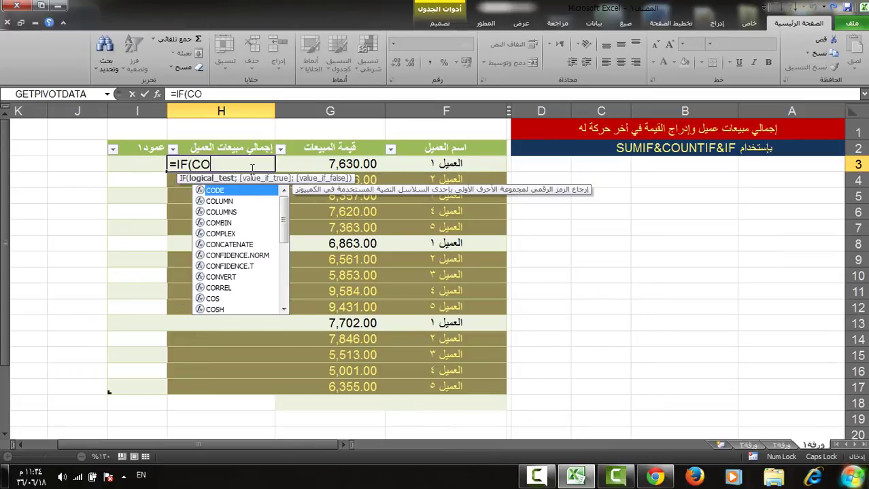
type("UNT")
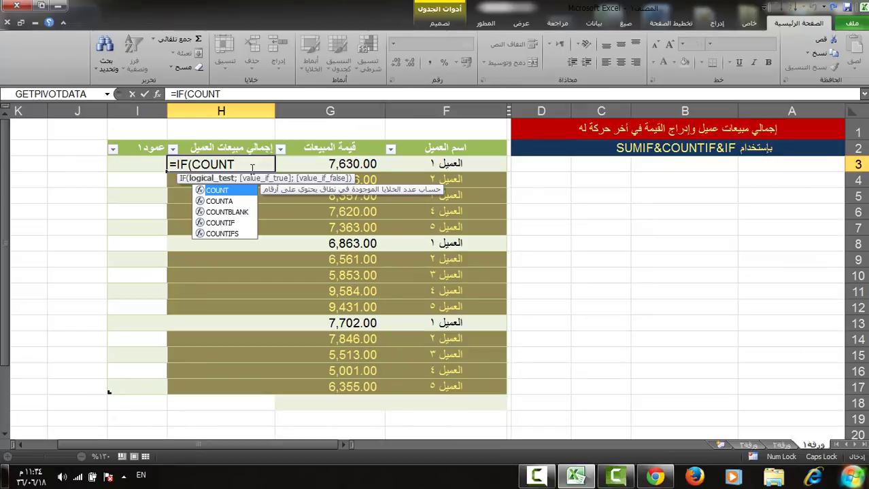
type("IF(")
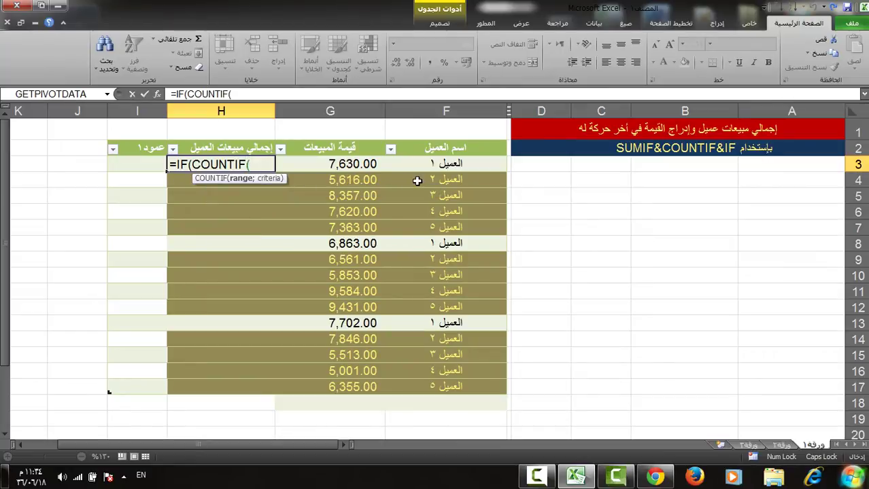
left_click(466, 167)
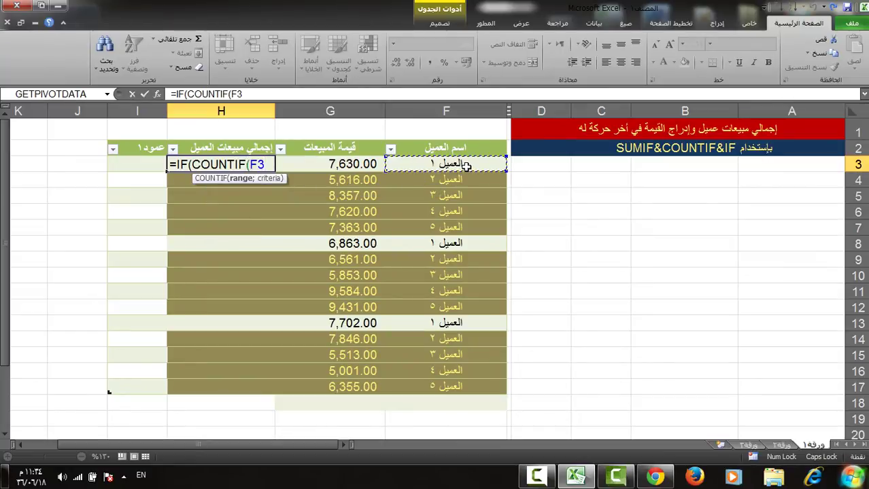
key("ctrl+shift+Down")
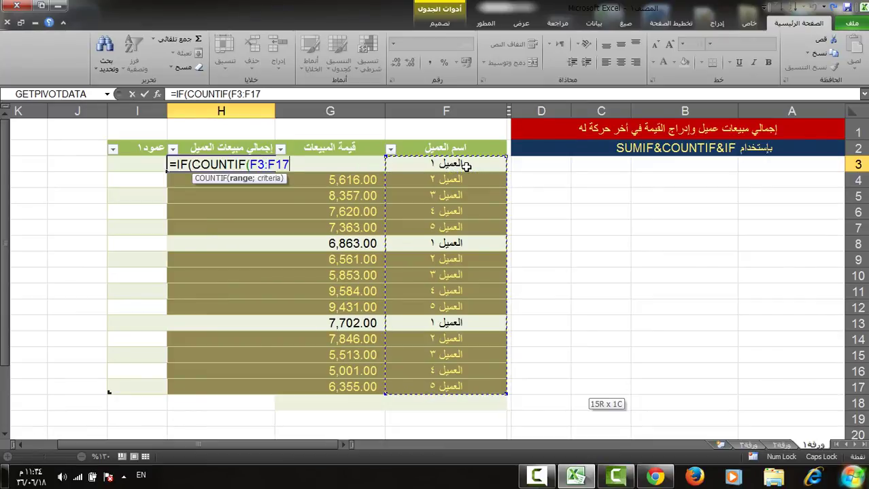
type(";")
left_click(468, 165)
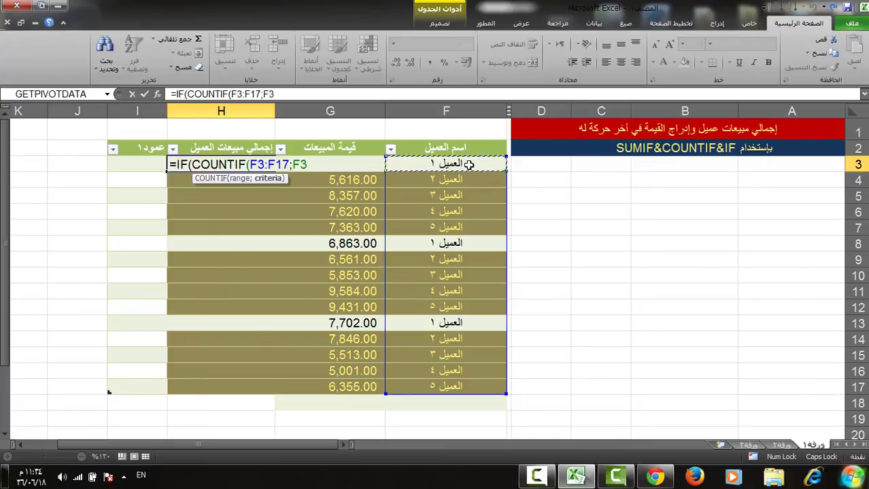
type(")")
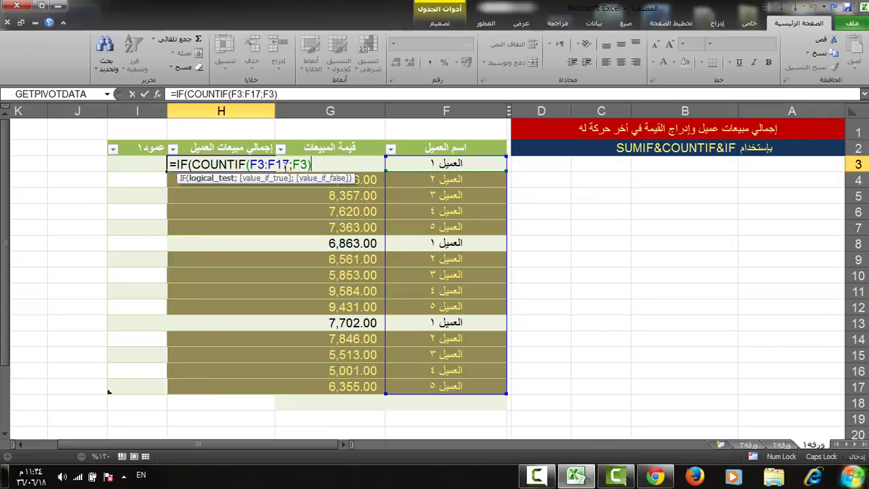
Lock the range end and extend it to $F$1700, then add =1;SUMIF(
left_click(282, 166)
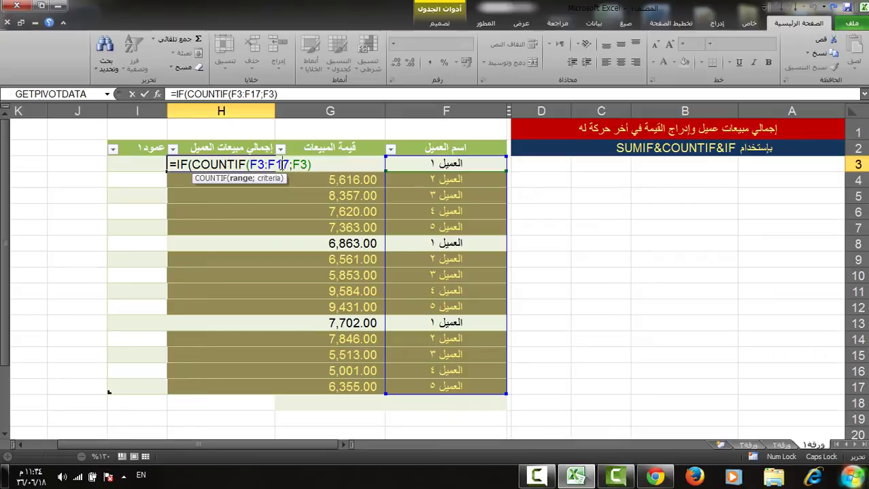
key("F4")
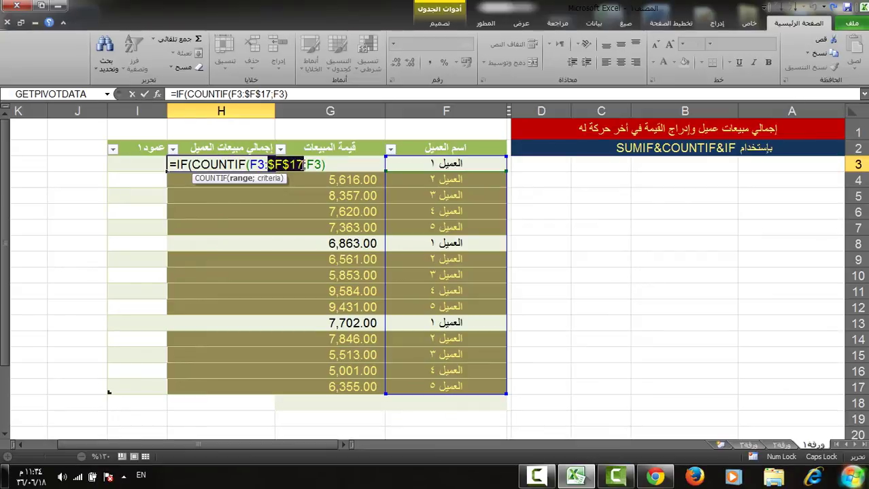
left_click(304, 165)
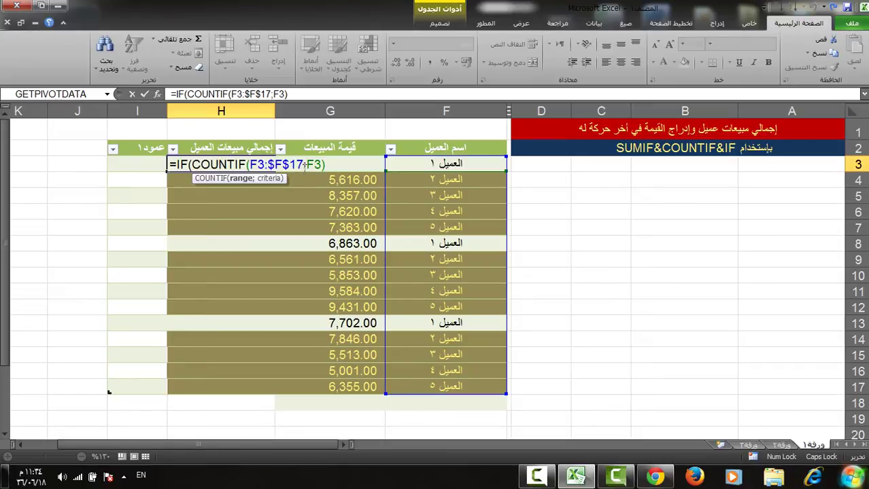
type("0")
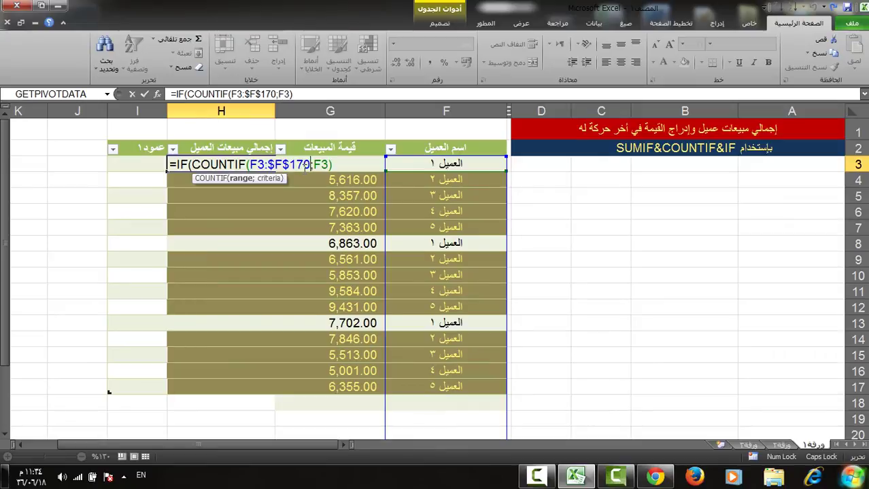
type("0")
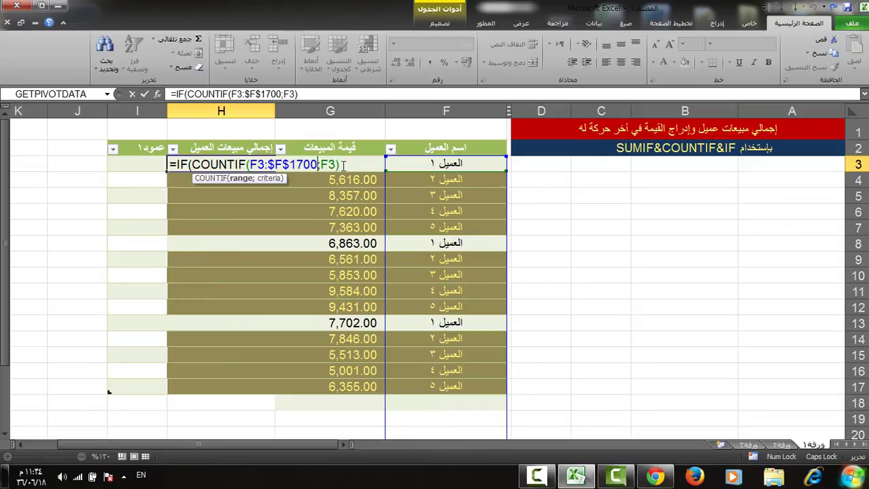
left_click(344, 165)
type(";")
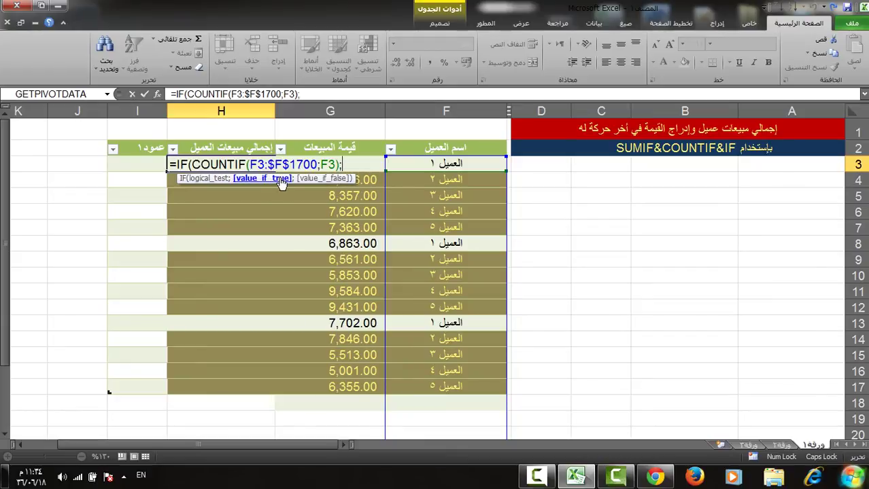
key("BackSpace")
type("=")
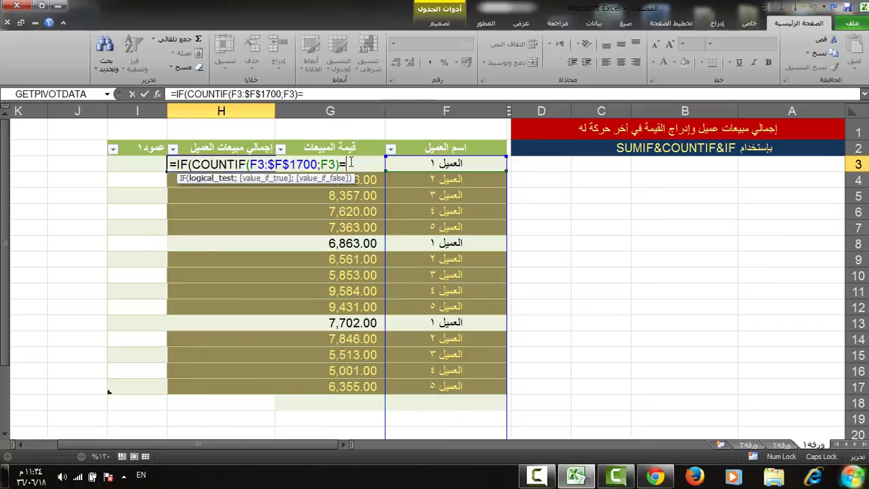
type("1")
type(";")
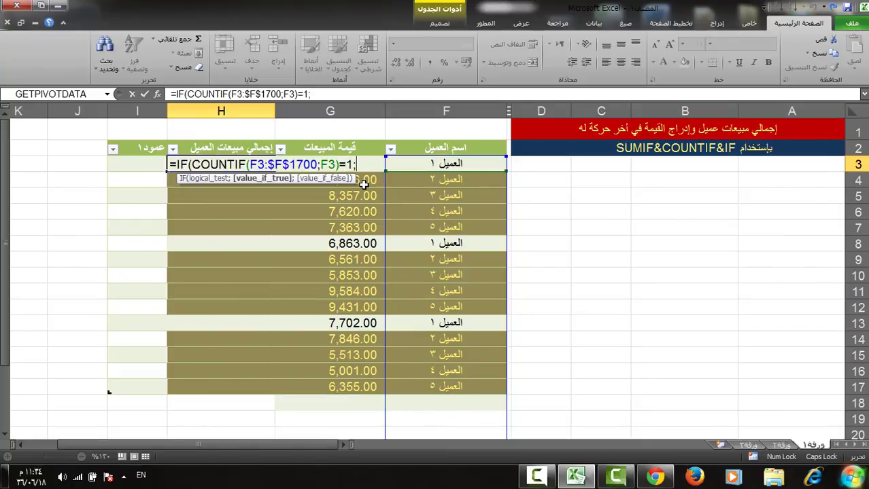
type("SUMIF")
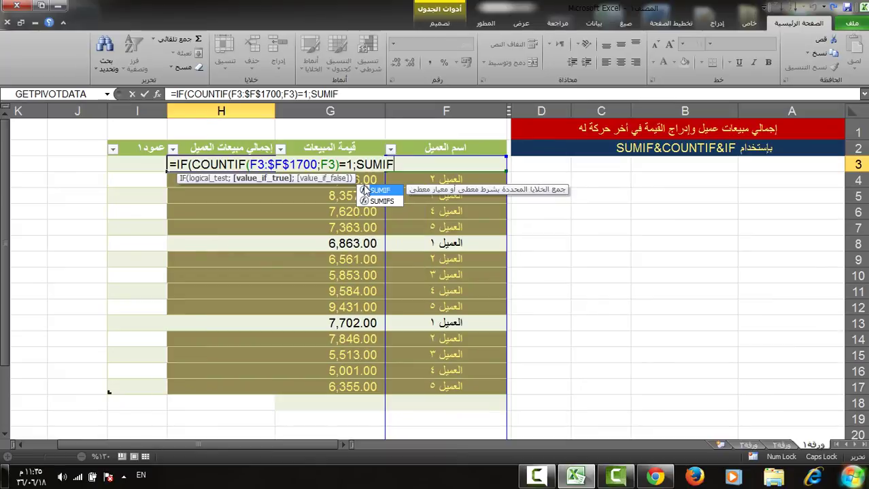
type("(")
Set the SUMIF criteria range to the absolute customer range $F$3:$F$1700
left_click(463, 198)
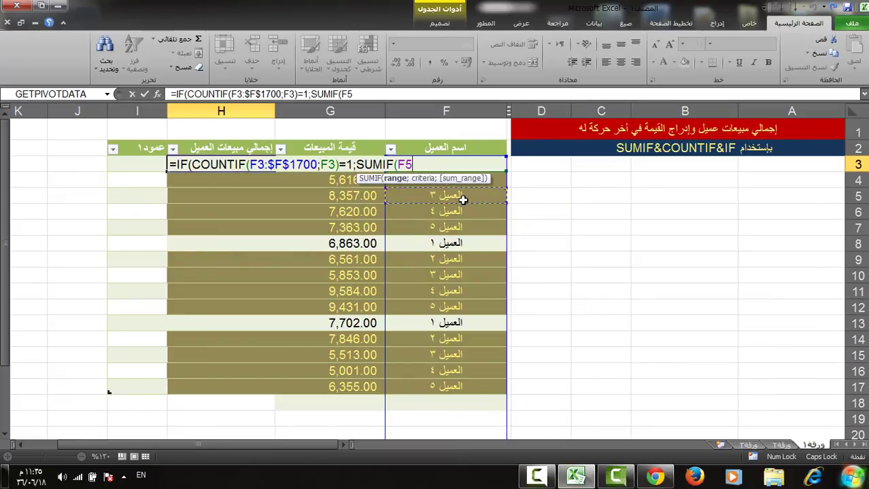
key("Up")
key("Up")
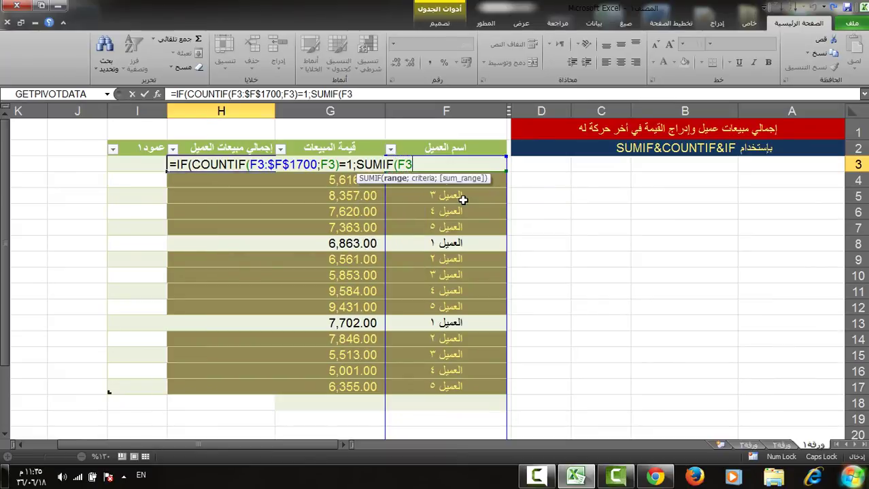
key("Return")
key("Return")
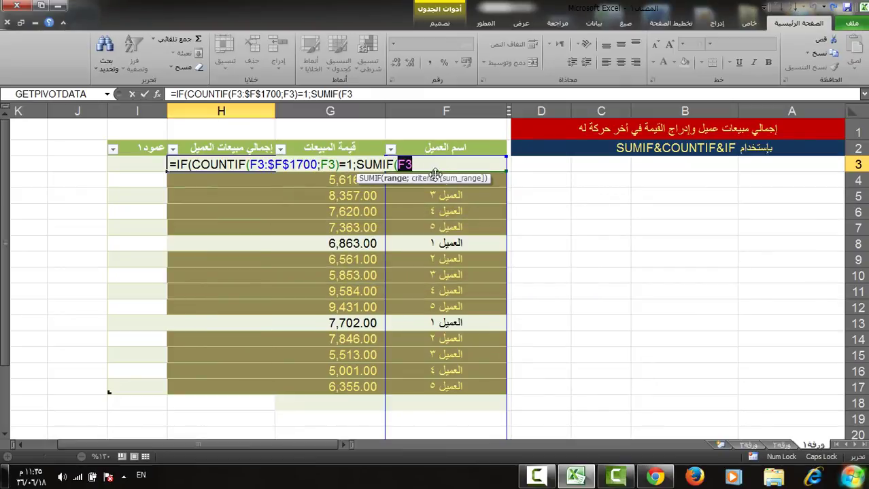
left_click(434, 169)
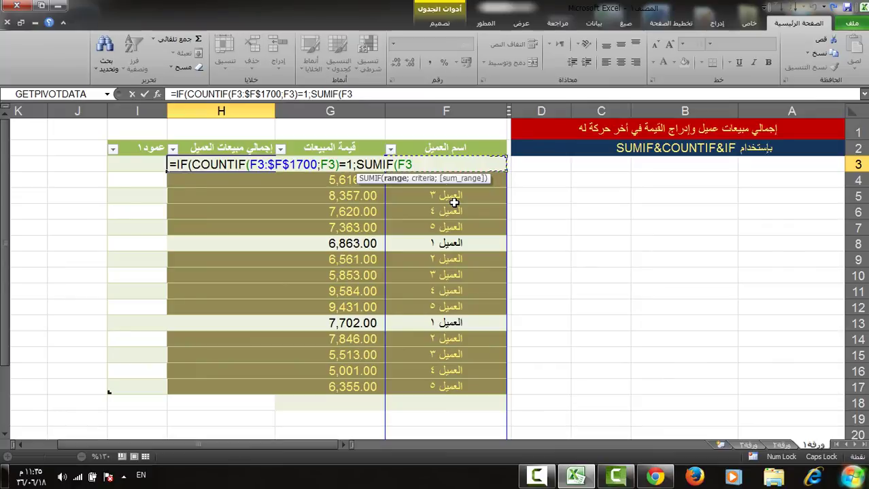
key("ctrl+shift+Down")
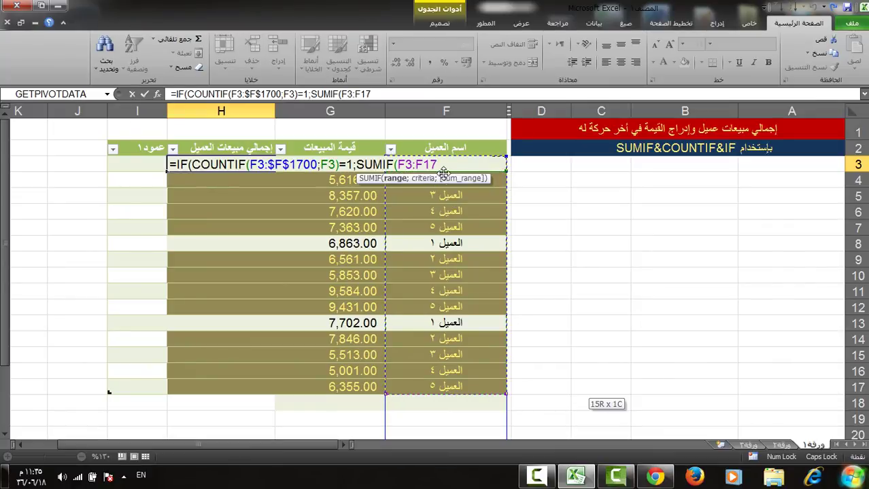
type("00")
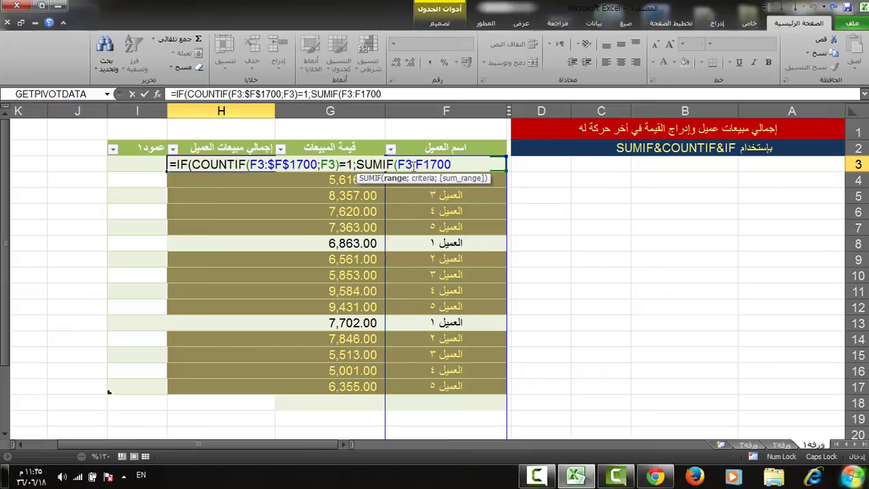
left_click(414, 165)
key("F4")
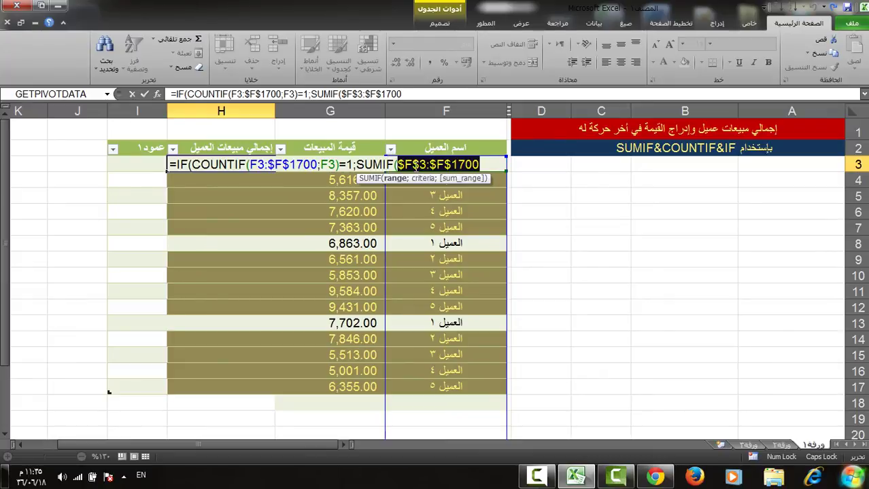
left_click(484, 165)
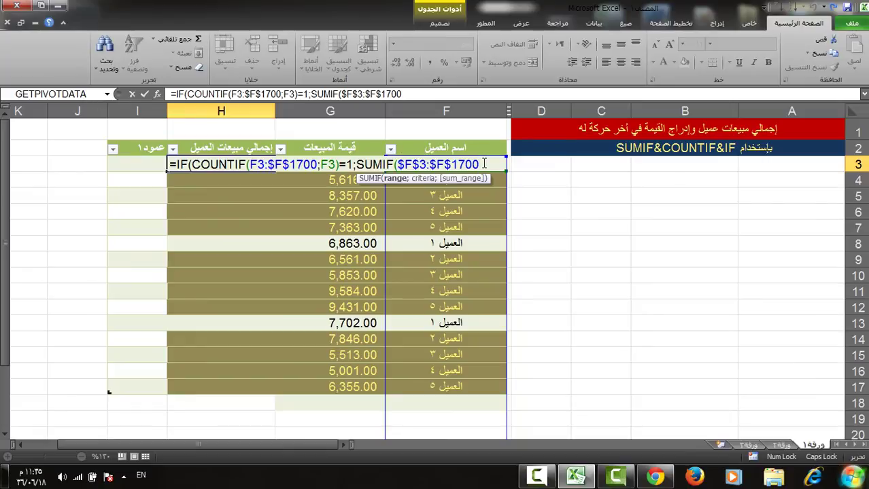
Add F3 as the SUMIF criterion
type(";")
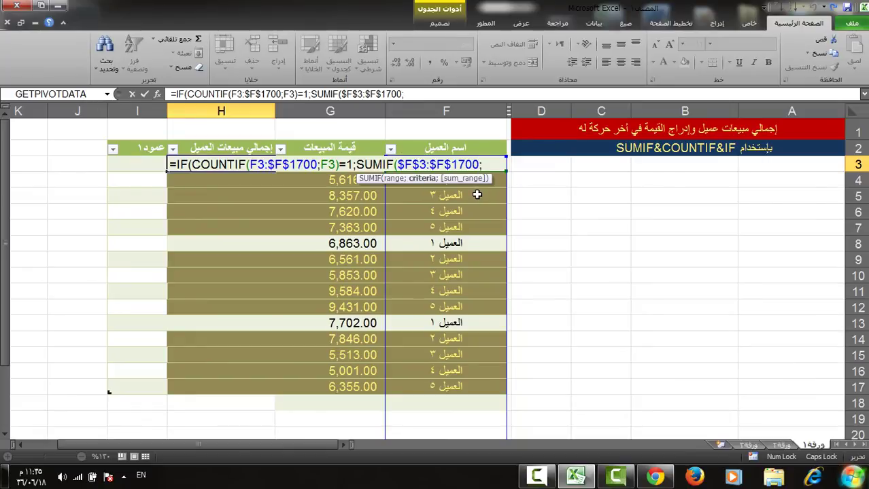
left_click(478, 195)
key("Up")
key("Up")
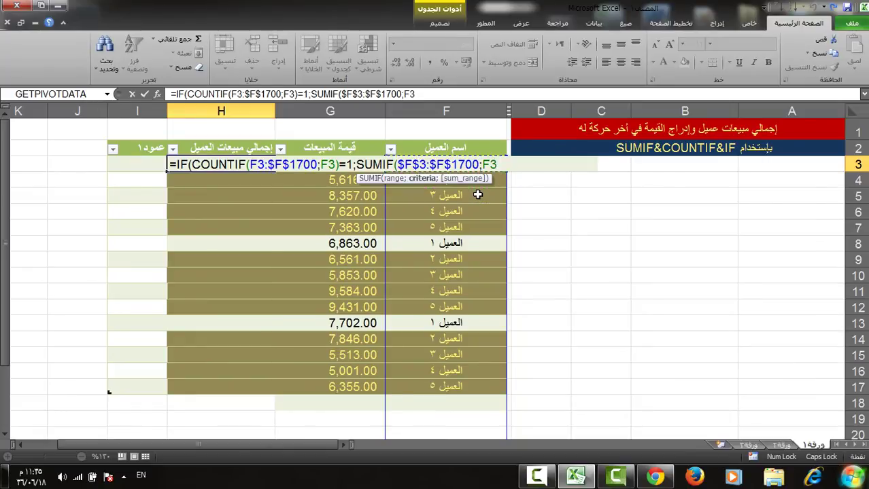
type(";")
Set the sum range to $G$3:$G$1700 and close the IF with an empty-text "" result
left_click(340, 230)
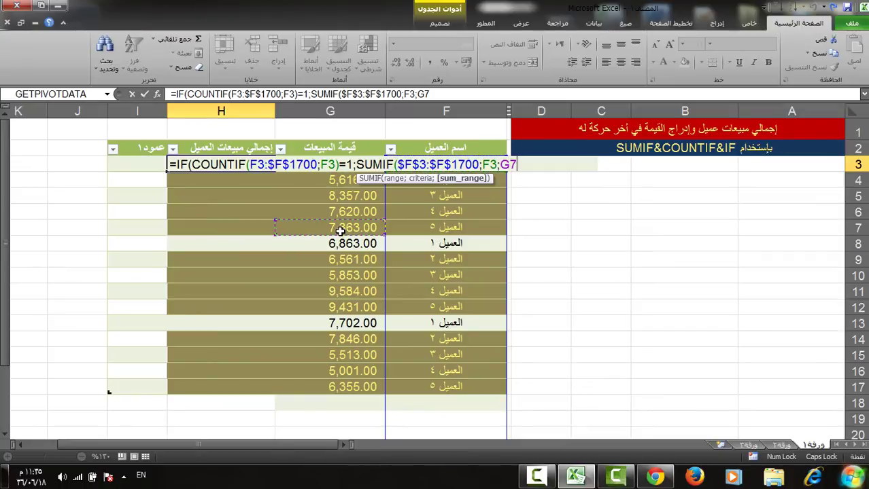
key("ctrl+Up")
key("Down")
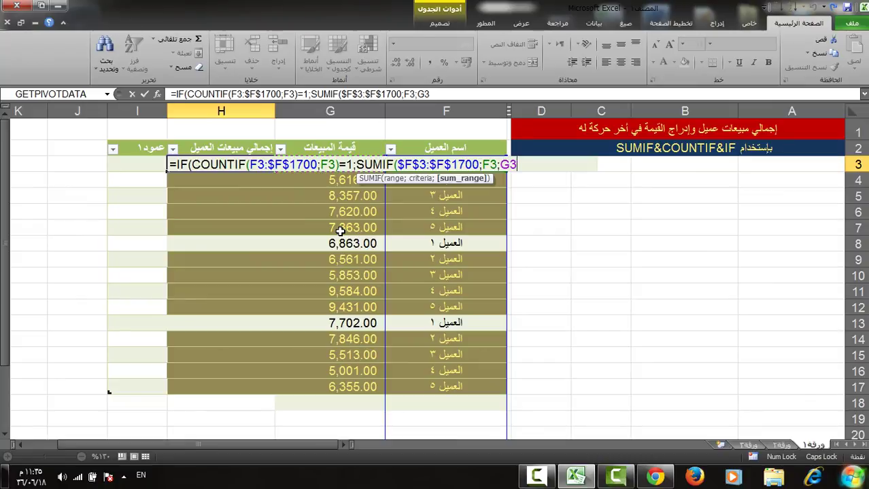
key("ctrl+shift+Down")
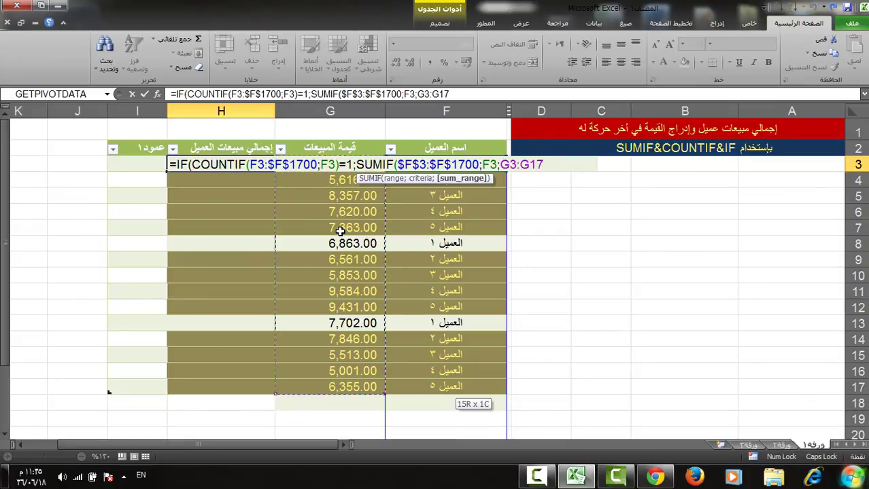
type("00")
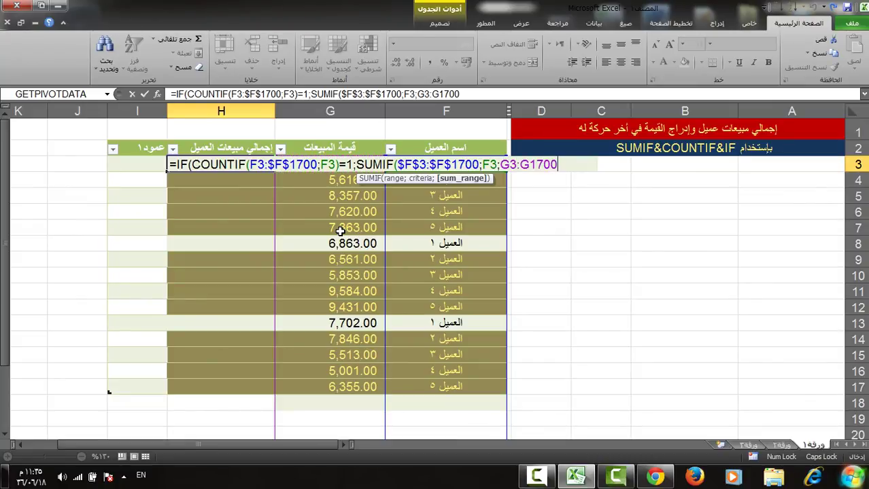
key("F4")
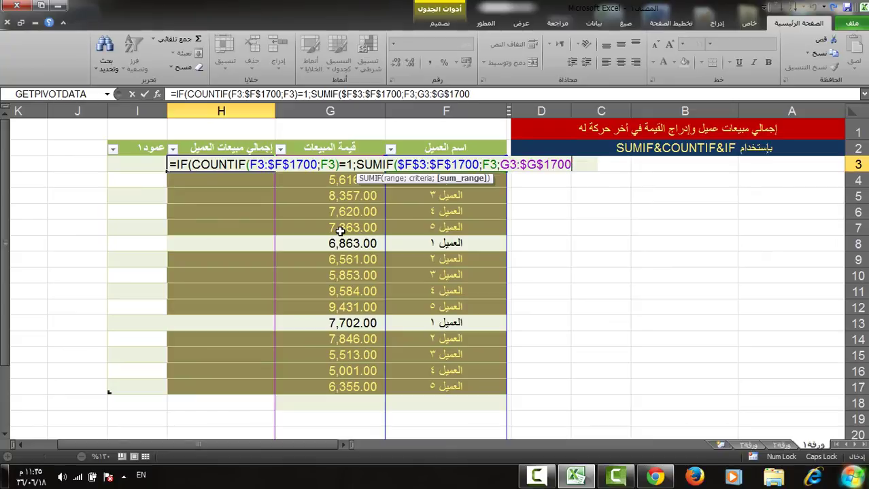
left_click(510, 165)
key("F4")
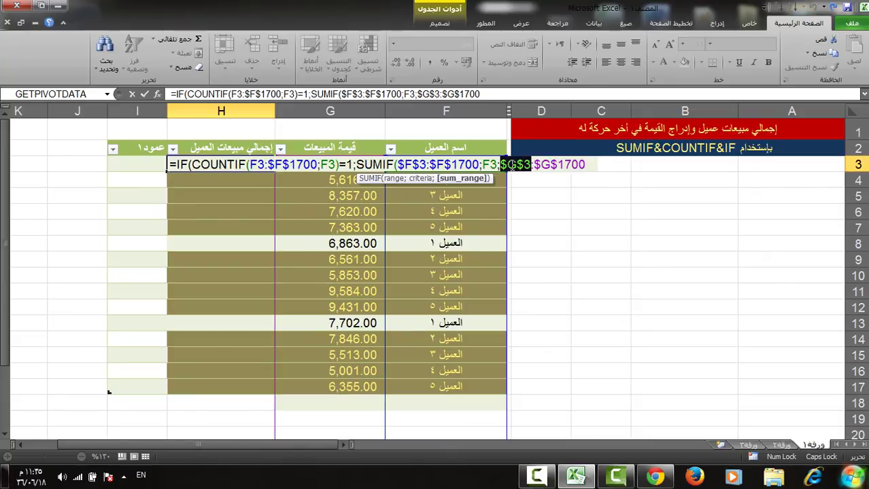
left_click(590, 164)
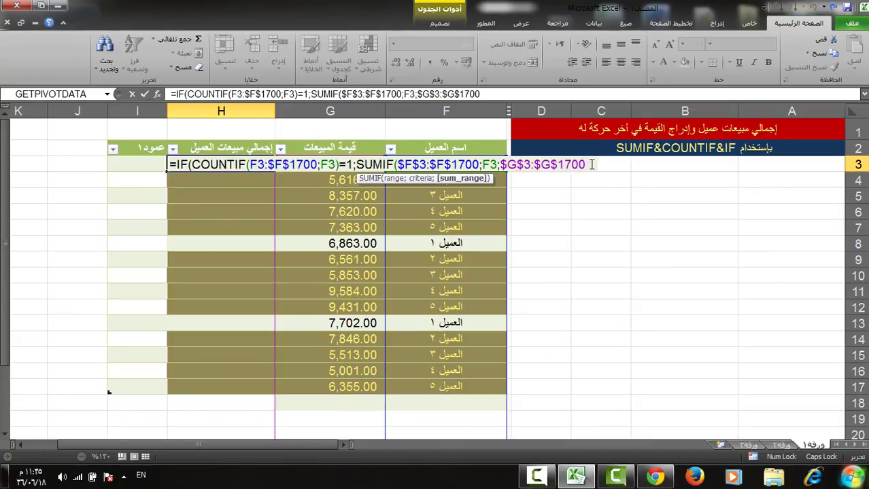
type(");")
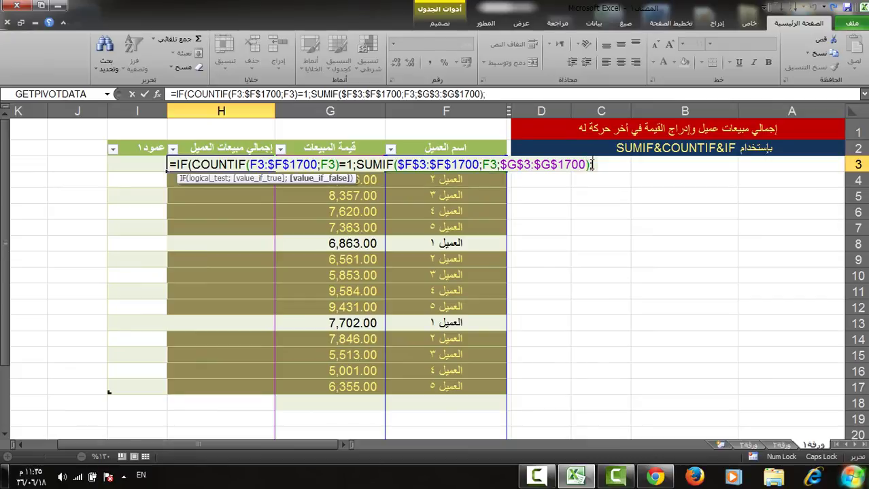
type("\"\"")
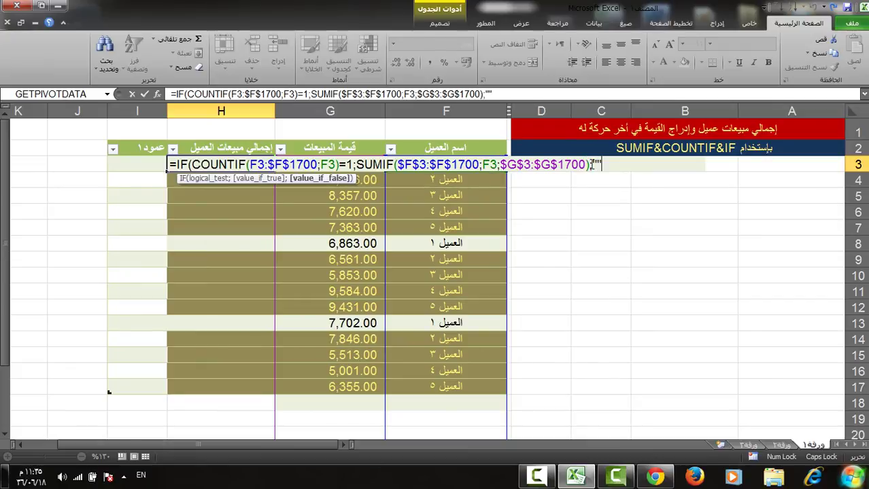
type(")")
Commit the H3 formula so the totals column fills, then go to the first empty row
key("ctrl+Return")
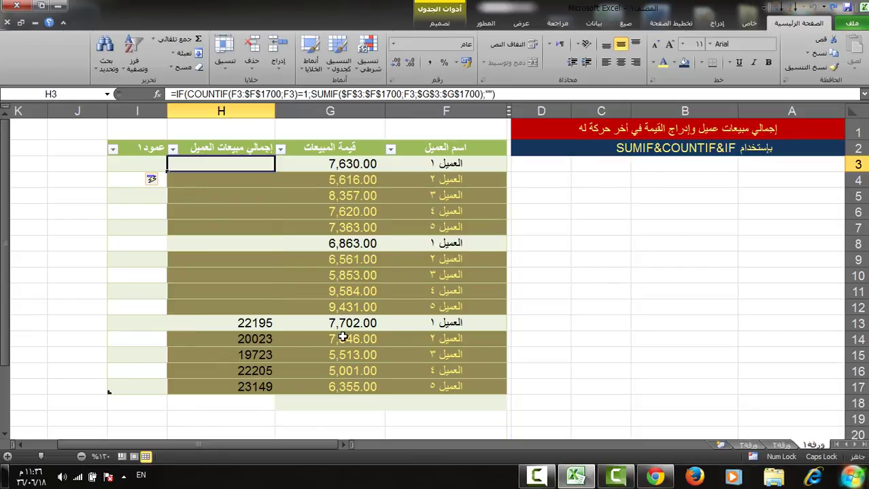
left_click(299, 367)
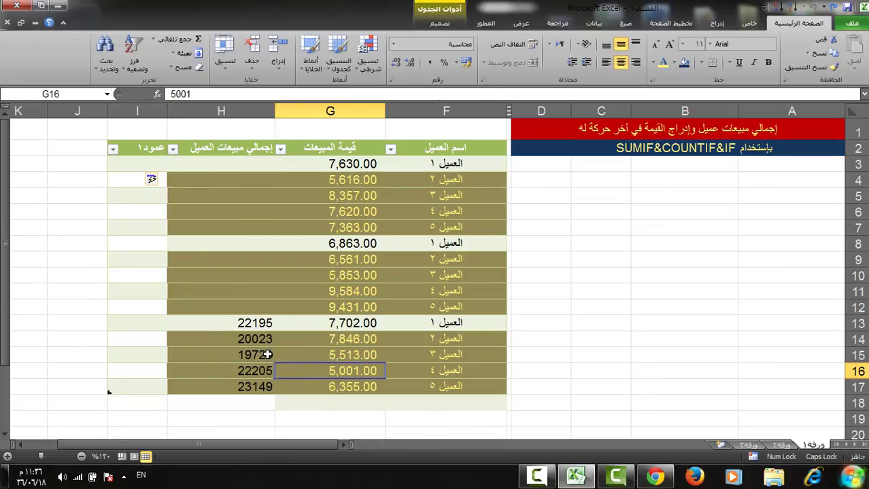
key("Down")
key("Down")
key("Down")
key("Down")
key("Down")
key("Down")
key("Down")
key("Up")
key("Right")
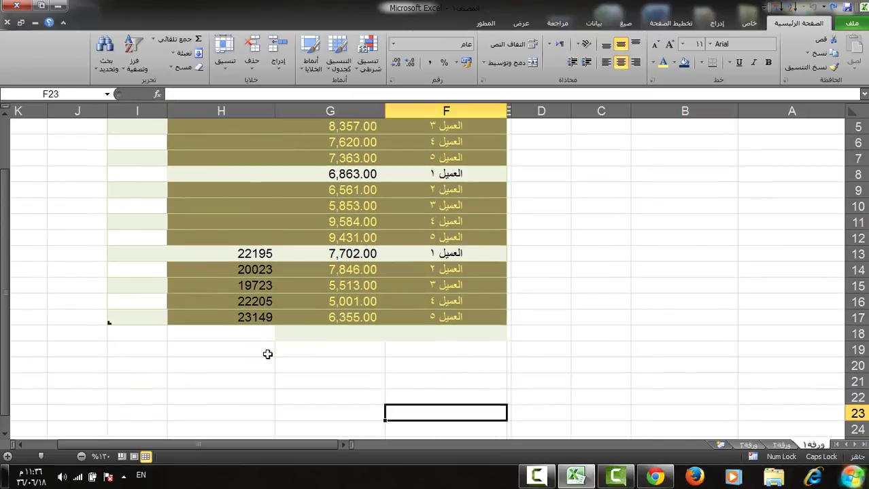
key("Up")
key("Up")
key("Up")
key("Up")
key("Up")
key("Down")
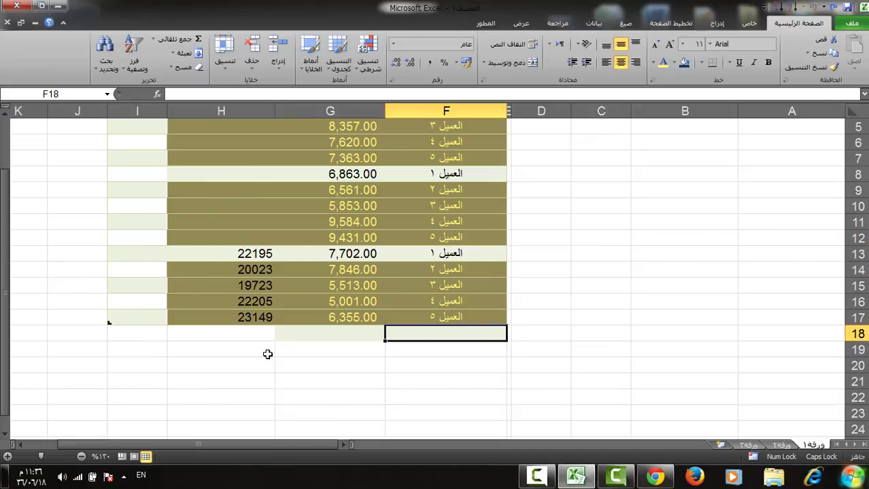
Add an Arabic-labelled customer 6 row with a 1,000 sale on row 18
type("HGU")
key("BackSpace")
key("BackSpace")
key("BackSpace")
key("alt+shift")
type("الع")
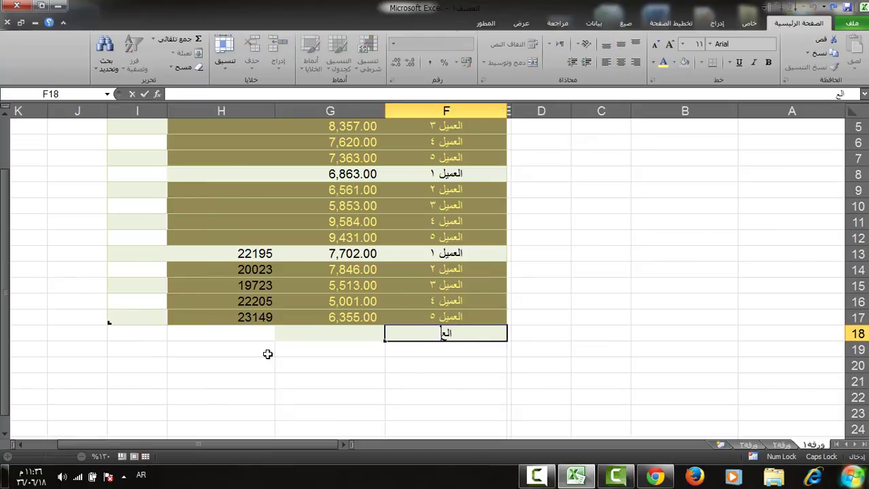
type("ميل ٦")
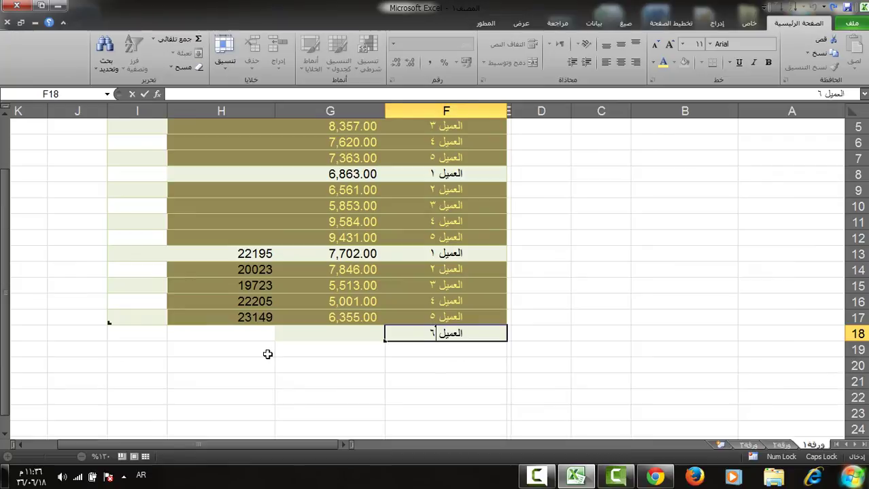
key("Tab")
type("1,000")
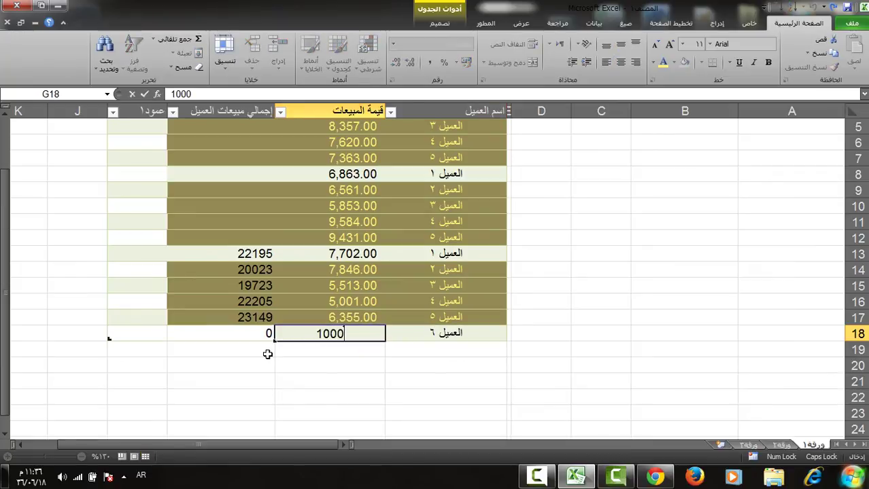
key("Tab")
Fill customer 6 down into rows 19 and 20 with sales 5,000 and 9,000
key("Down")
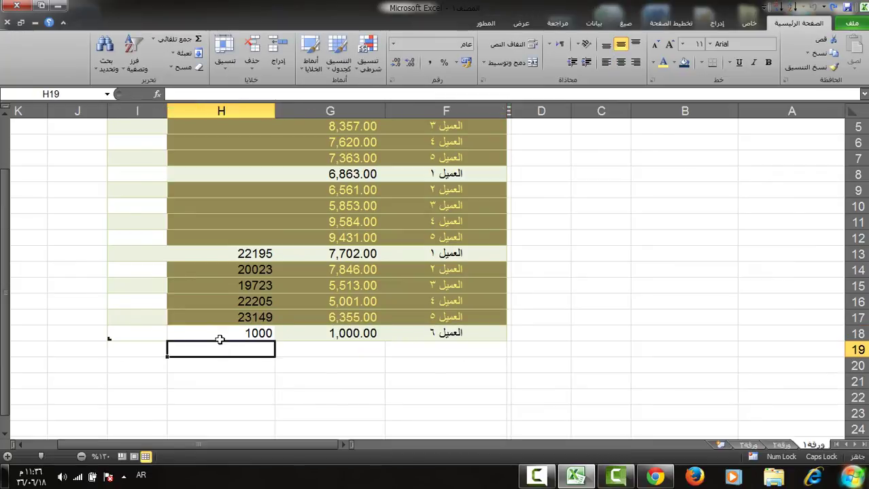
key("Left")
key("Left")
key("ctrl+d")
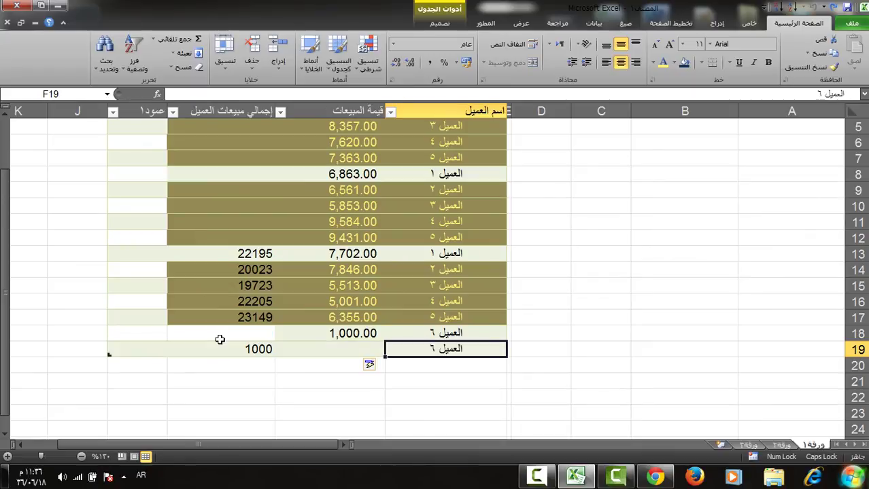
key("Left")
key("Left")
key("Right")
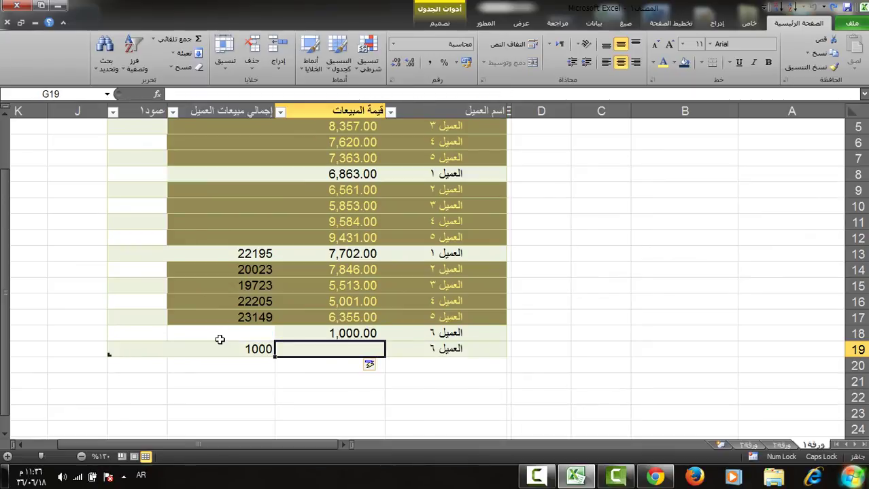
type("5,000")
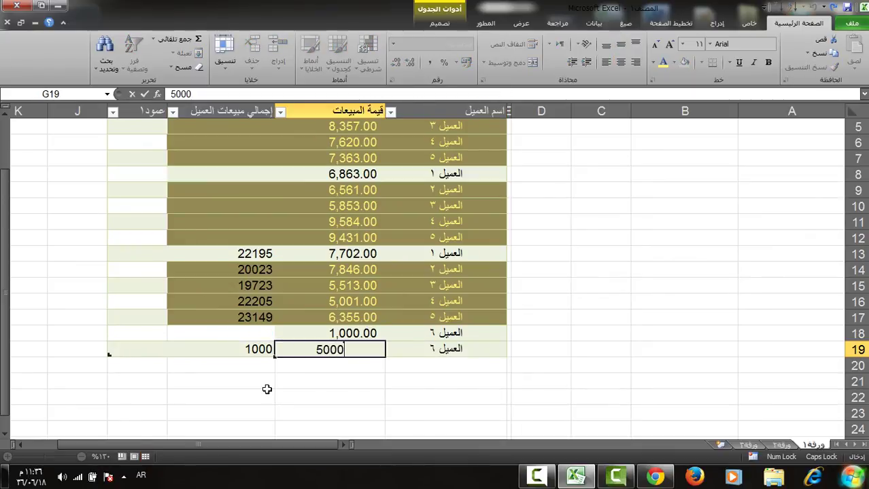
key("Left")
left_click(442, 367)
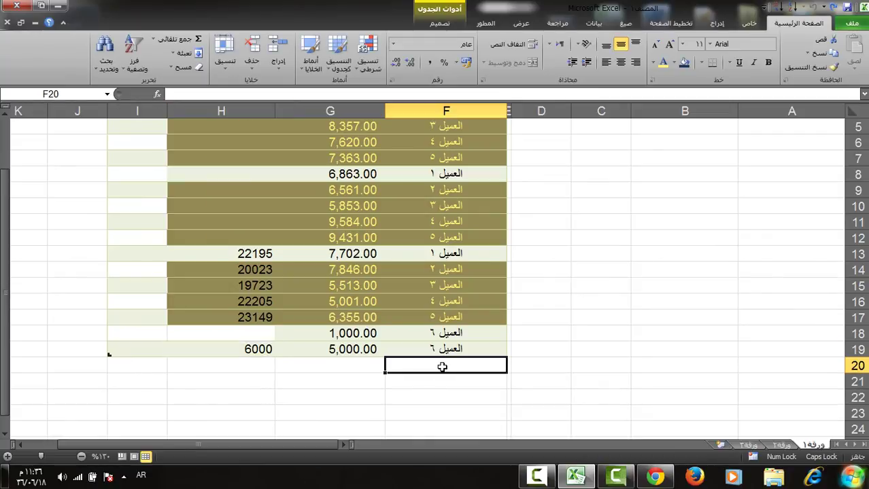
key("ctrl+d")
key("Left")
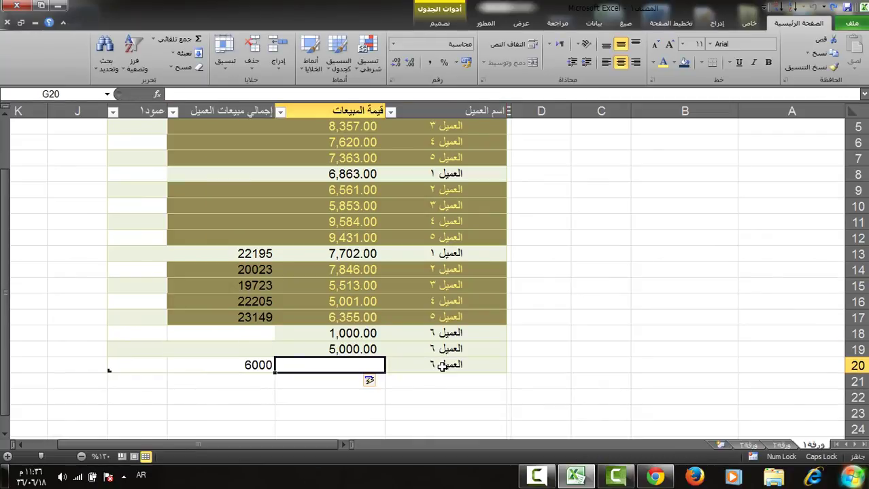
type("9,000")
key("Left")
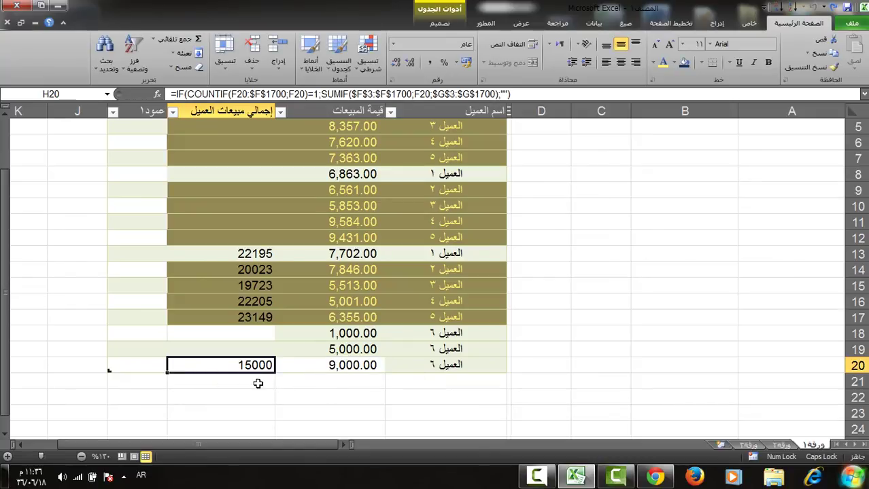
Add a customer 6 row 21 with a -1000 sale, making the total 14000
left_click(445, 379)
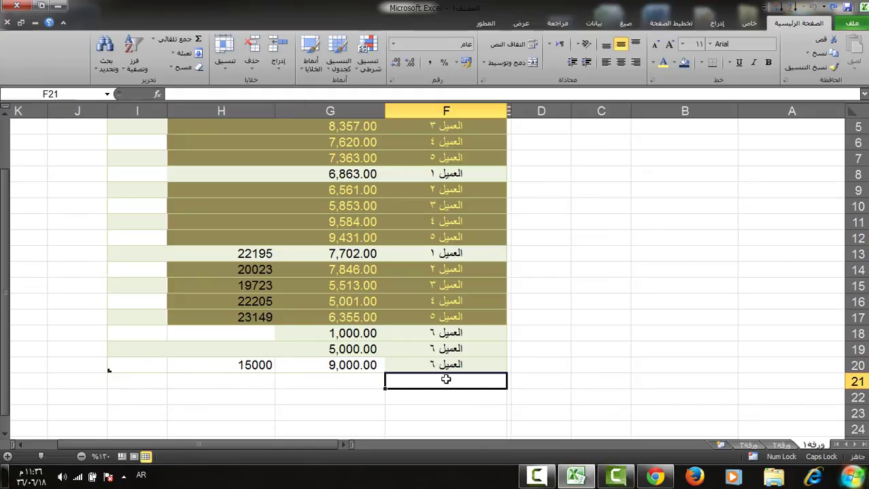
key("ctrl+z")
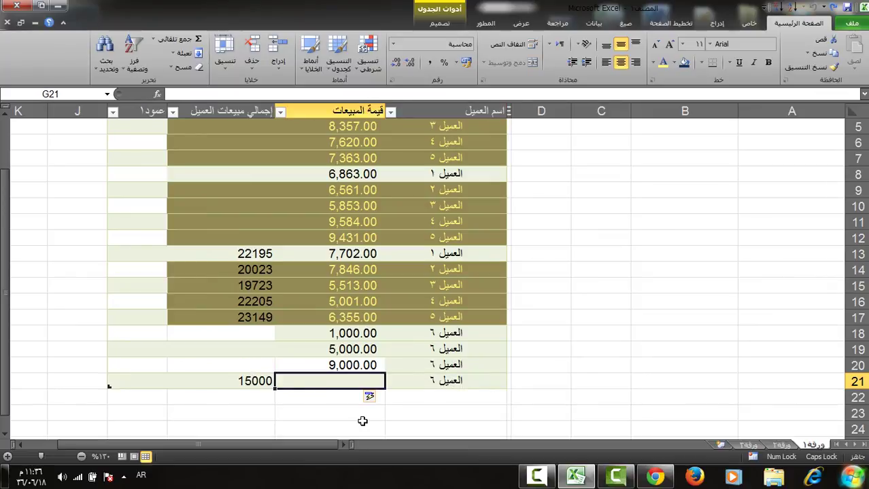
type("-")
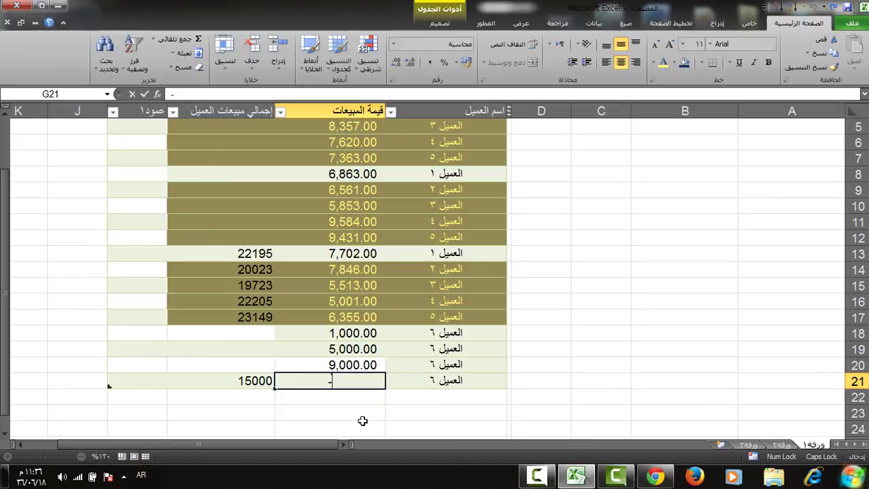
type("1000")
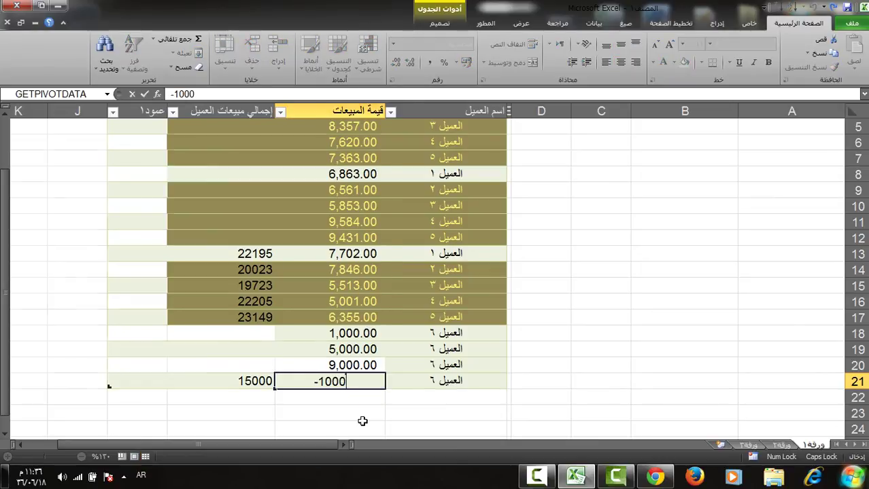
key("Tab")
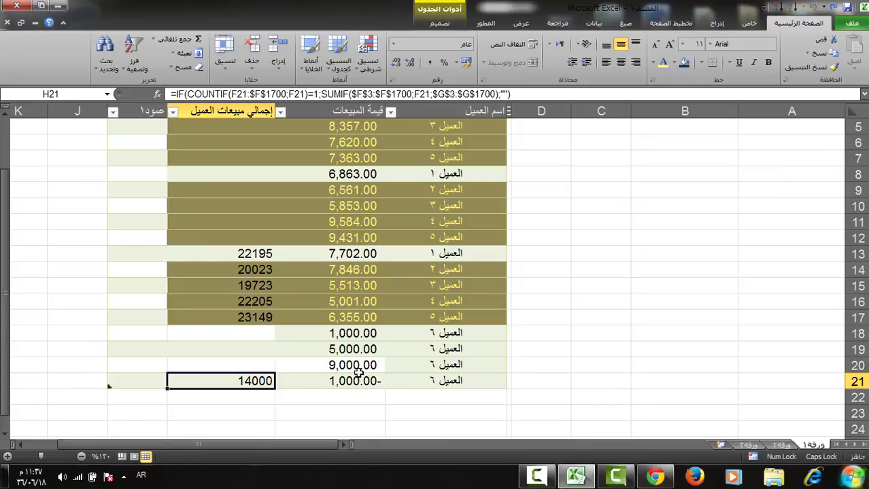
left_click(358, 375)
key("ctrl+Up")
key("Up")
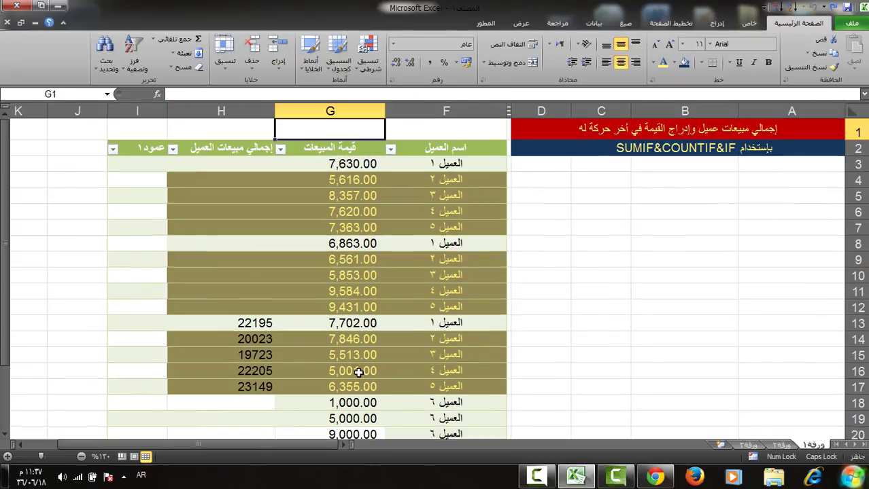
key("Down")
key("Down")
key("Down")
key("Down")
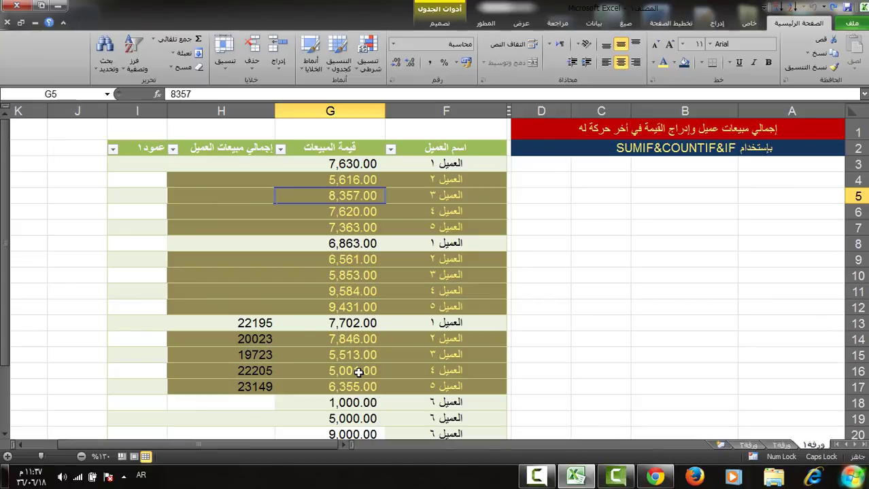
left_click(537, 478)
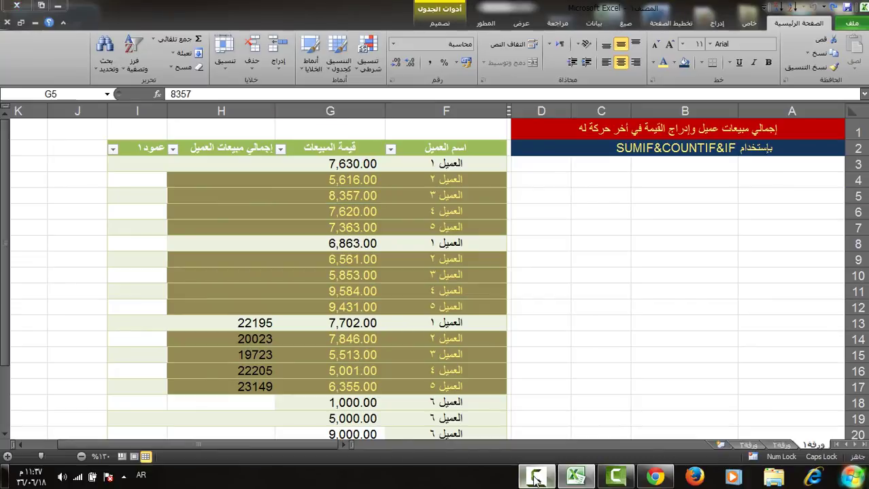